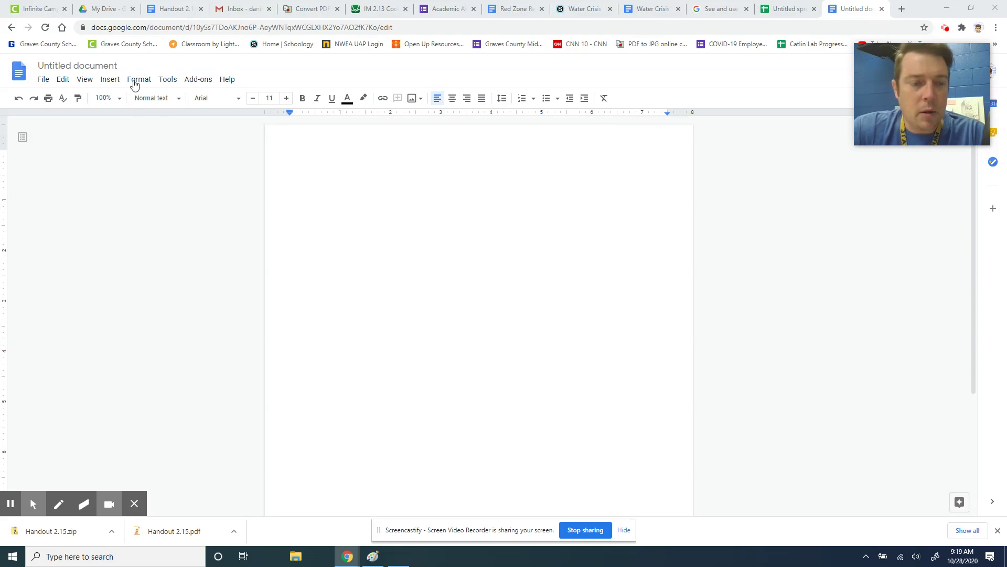
Insert a table with 2 columns and 12 rows into the blank document
{"action": "left_click", "coordinate": [110, 83]}
{"action": "mouse_move", "coordinate": [126, 152]}
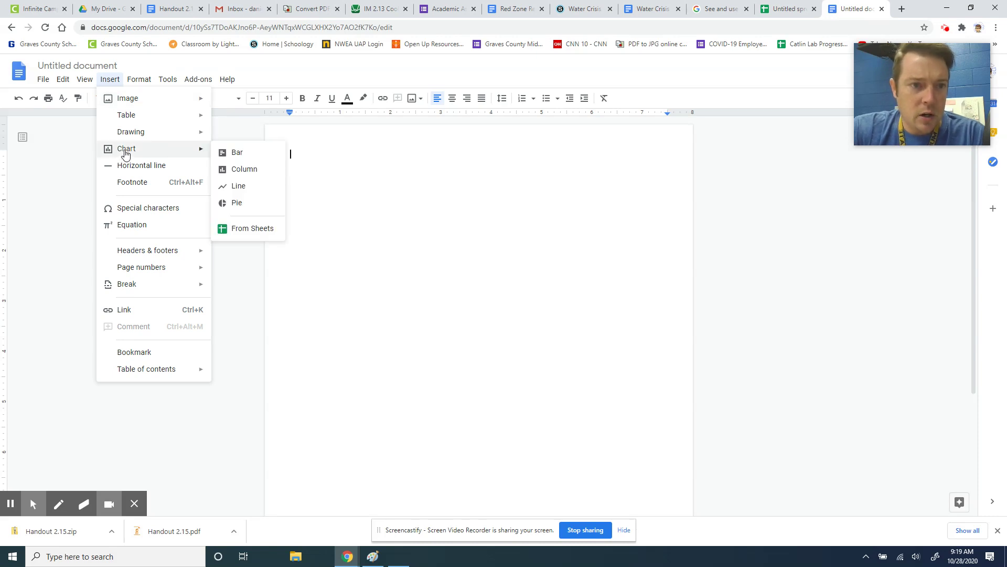
{"action": "mouse_move", "coordinate": [202, 117]}
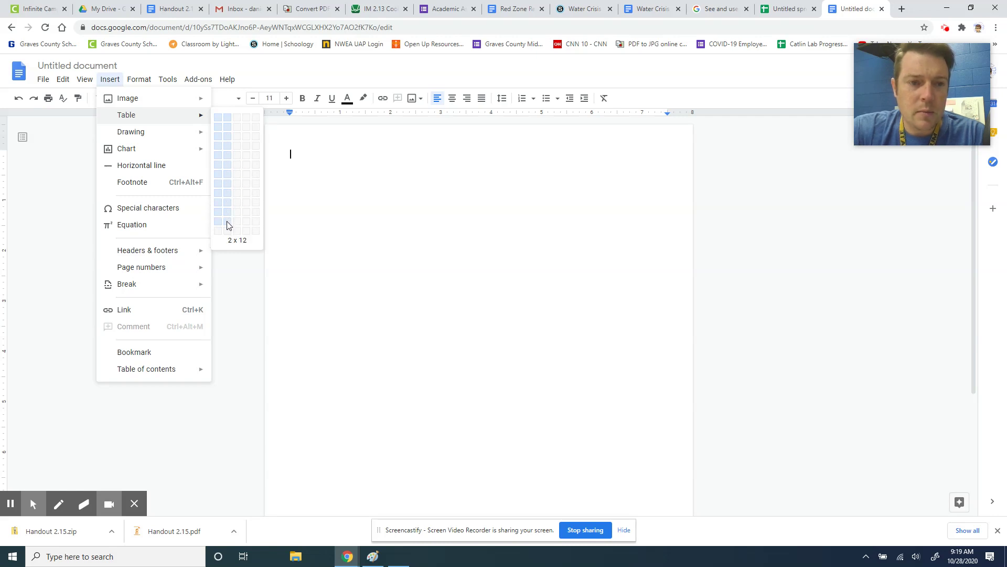
{"action": "left_click", "coordinate": [228, 226]}
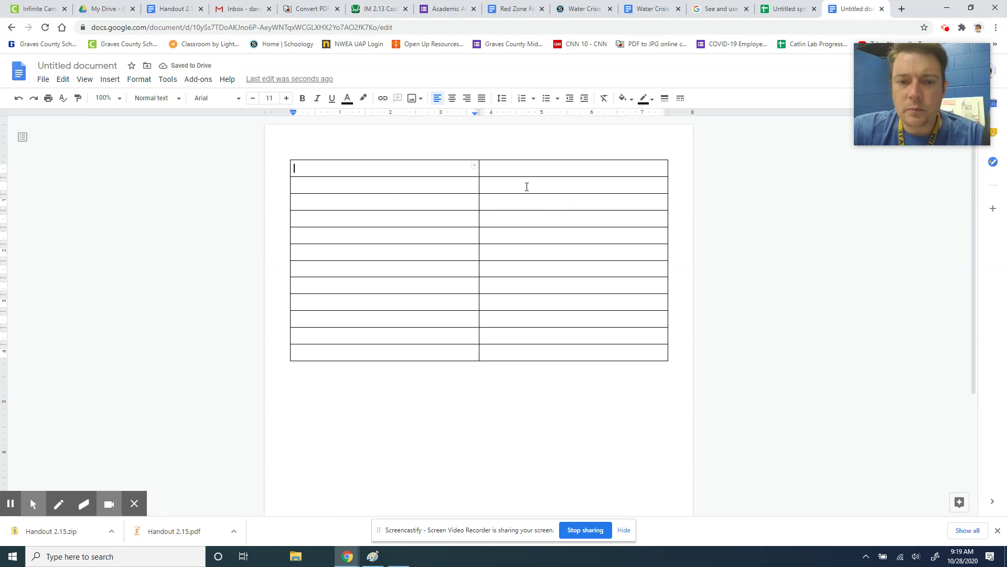
Enter the table's column headings Minutes and Gallons in the first row
{"action": "left_click", "coordinate": [479, 169]}
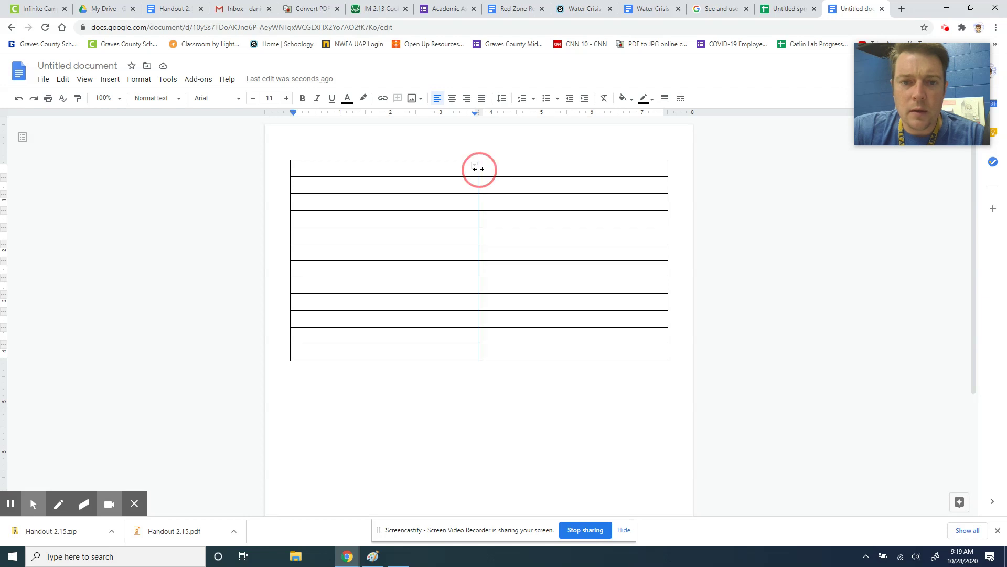
{"action": "left_click", "coordinate": [409, 171]}
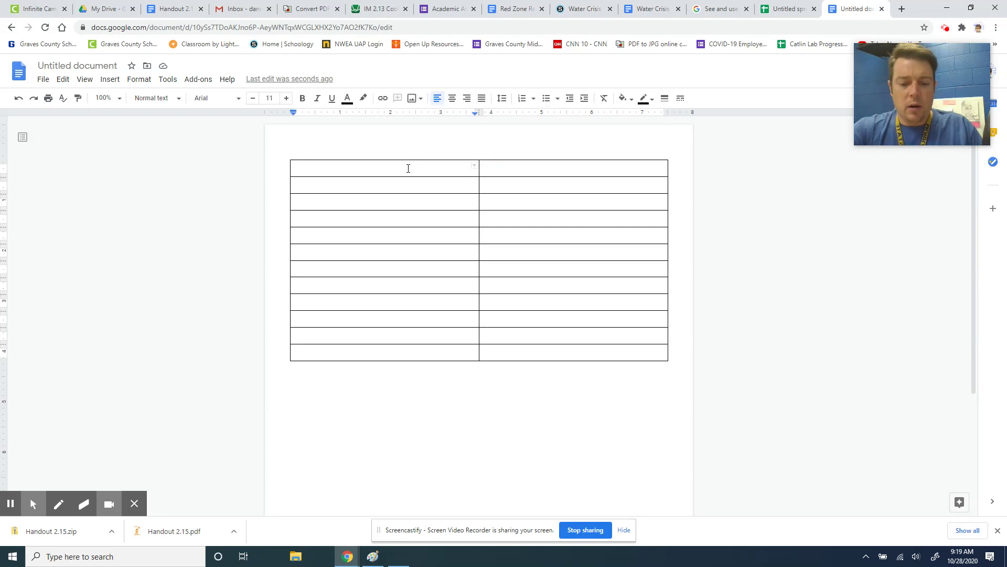
{"action": "type", "text": "Mintes"}
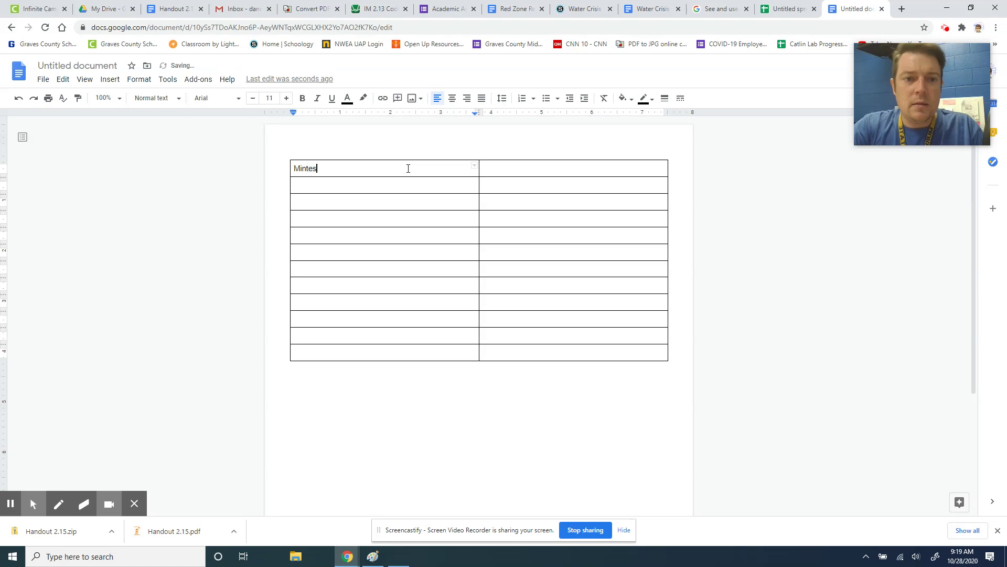
{"action": "key", "text": "Tab"}
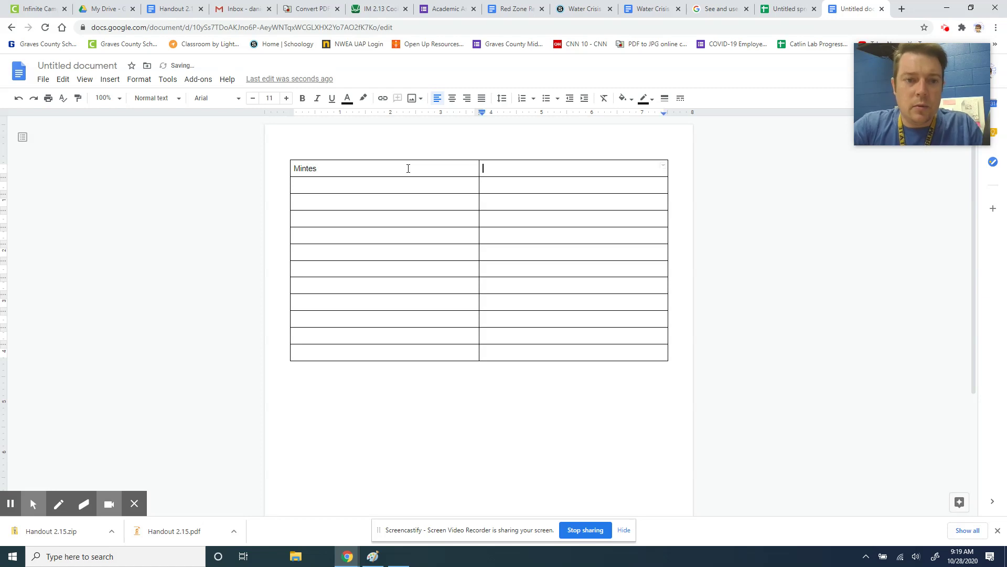
{"action": "left_click", "coordinate": [377, 173]}
{"action": "key", "text": "BackSpace"}
{"action": "key", "text": "BackSpace"}
{"action": "key", "text": "BackSpace"}
{"action": "key", "text": "BackSpace"}
{"action": "type", "text": "nutes"}
{"action": "key", "text": "Tab"}
{"action": "type", "text": "Gallons"}
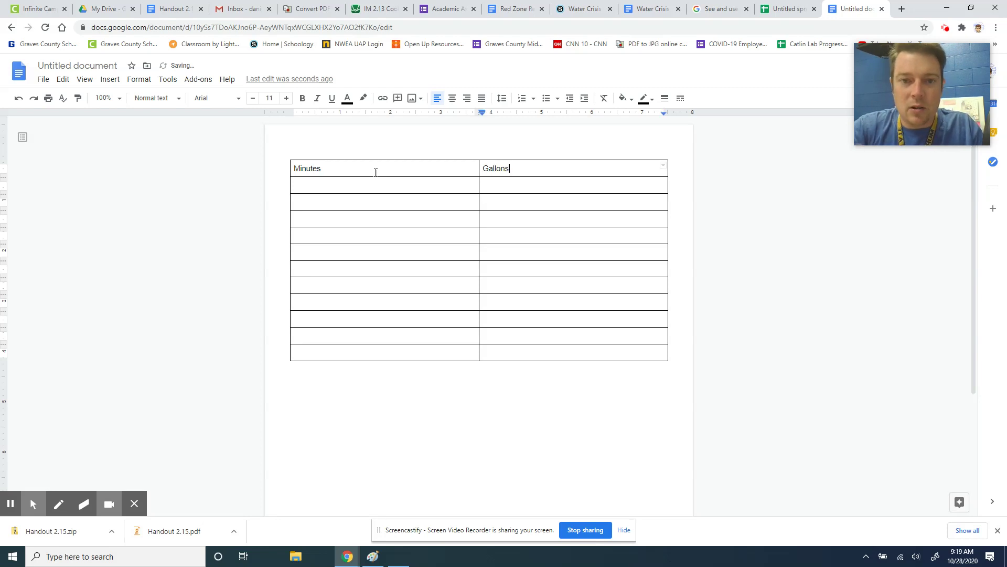
Fill the first row below the headings with 1 for Minutes and 2 for Gallons
{"action": "left_click", "coordinate": [372, 186]}
{"action": "type", "text": "1"}
{"action": "left_click", "coordinate": [521, 186]}
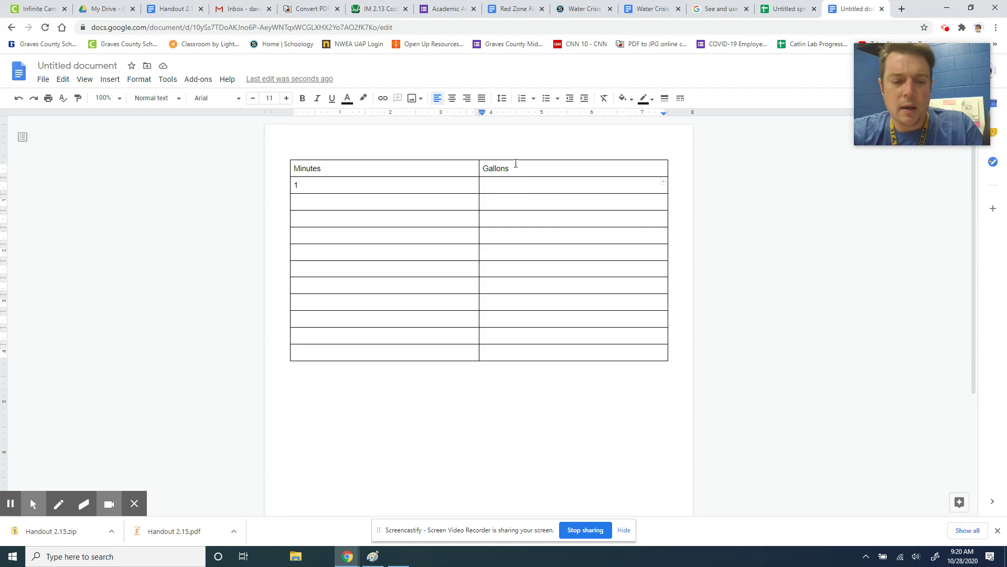
{"action": "type", "text": "2"}
Enter 2 and 3 in the next two cells of the Minutes column
{"action": "left_click", "coordinate": [420, 202]}
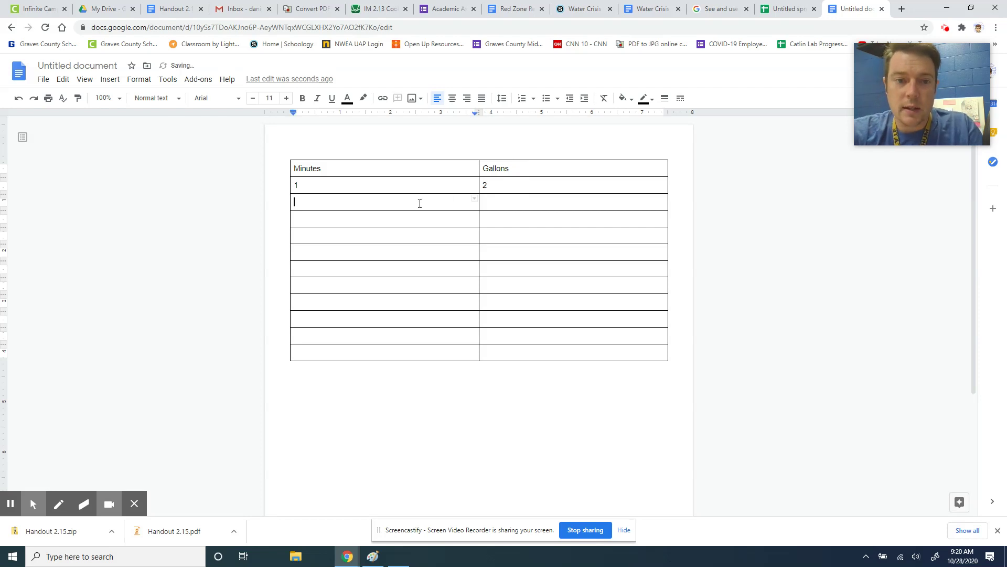
{"action": "type", "text": "2"}
{"action": "left_click", "coordinate": [397, 218]}
{"action": "type", "text": "3"}
{"action": "left_click", "coordinate": [396, 239]}
{"action": "type", "text": "5"}
{"action": "left_click", "coordinate": [389, 252]}
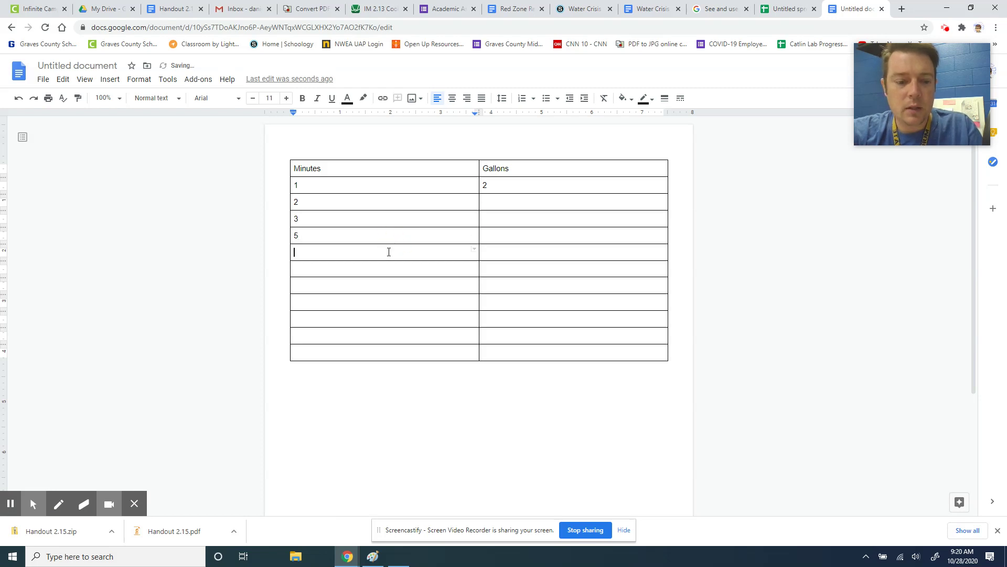
{"action": "type", "text": "12"}
{"action": "left_click", "coordinate": [383, 270]}
{"action": "type", "text": "15"}
{"action": "key", "text": "BackSpace"}
{"action": "key", "text": "BackSpace"}
{"action": "key", "text": "BackSpace"}
{"action": "key", "text": "BackSpace"}
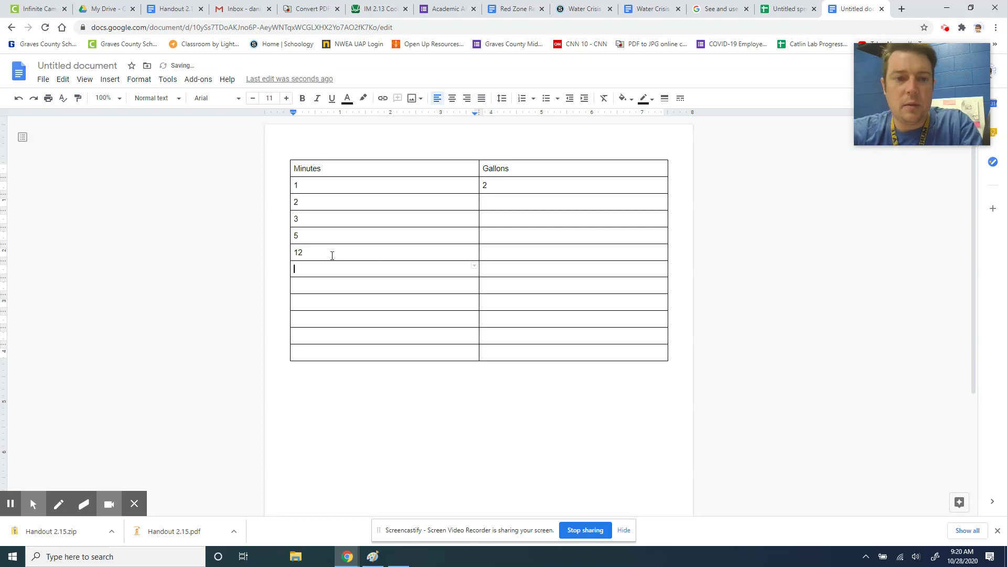
{"action": "double_click", "coordinate": [310, 236]}
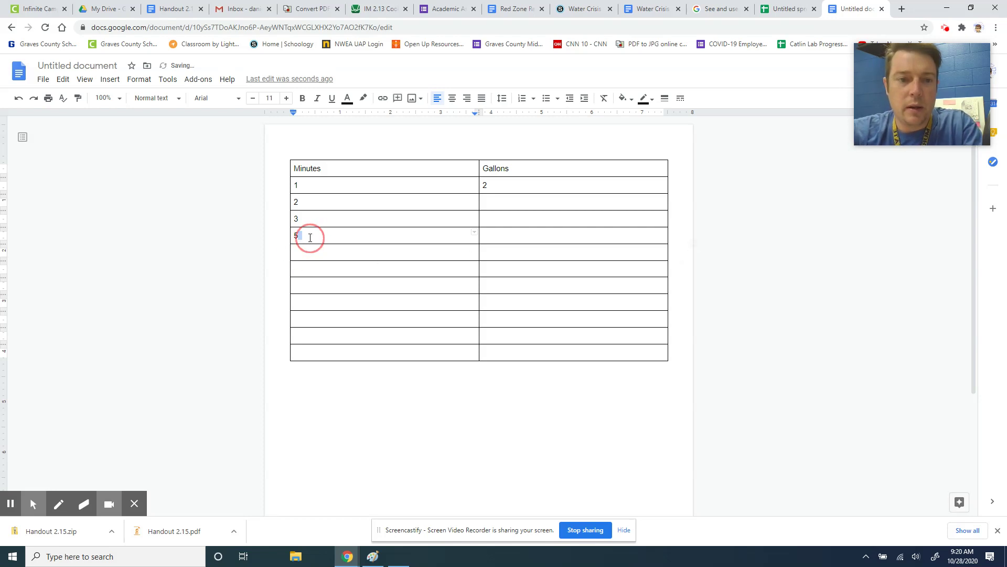
{"action": "key", "text": "BackSpace"}
{"action": "key", "text": "BackSpace"}
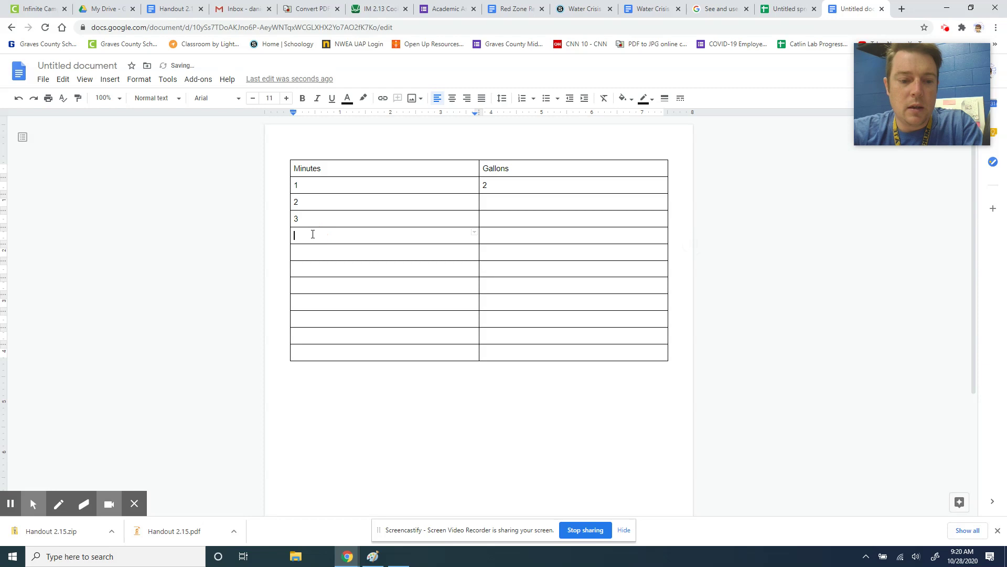
Number the remaining cells of the Minutes column consecutively from 4 to 11
{"action": "type", "text": "4"}
{"action": "left_click", "coordinate": [313, 251]}
{"action": "type", "text": "5"}
{"action": "left_click", "coordinate": [306, 266]}
{"action": "type", "text": "6"}
{"action": "left_click", "coordinate": [313, 286]}
{"action": "type", "text": "7"}
{"action": "left_click", "coordinate": [315, 302]}
{"action": "type", "text": "8"}
{"action": "left_click", "coordinate": [319, 320]}
{"action": "type", "text": "9"}
{"action": "left_click", "coordinate": [345, 332]}
{"action": "type", "text": "10"}
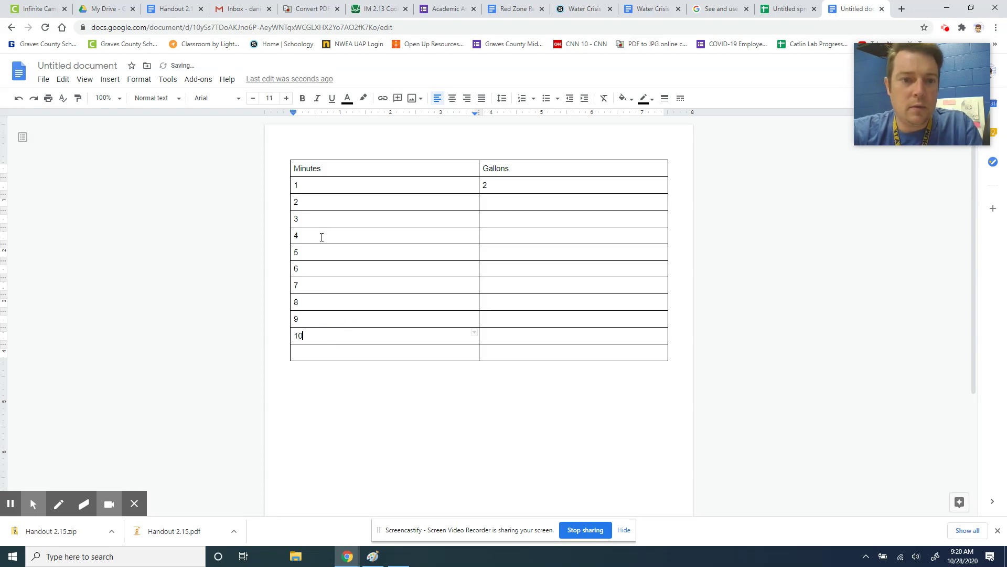
{"action": "left_click", "coordinate": [332, 353]}
{"action": "type", "text": "11"}
Fill the rest of the Gallons column with the even numbers 4 to 22, one beside each of minutes 2 to 11
{"action": "left_click", "coordinate": [532, 200]}
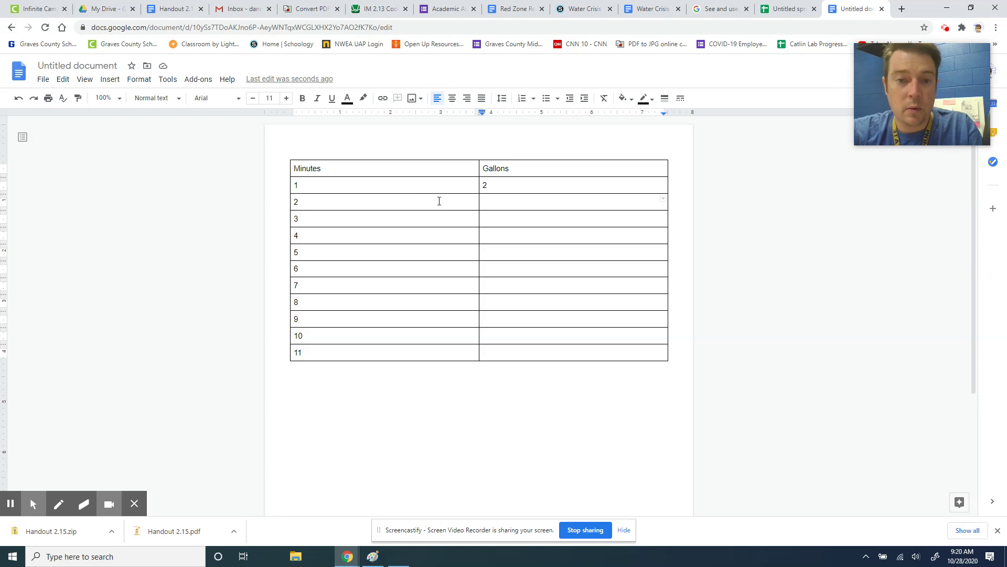
{"action": "type", "text": "4"}
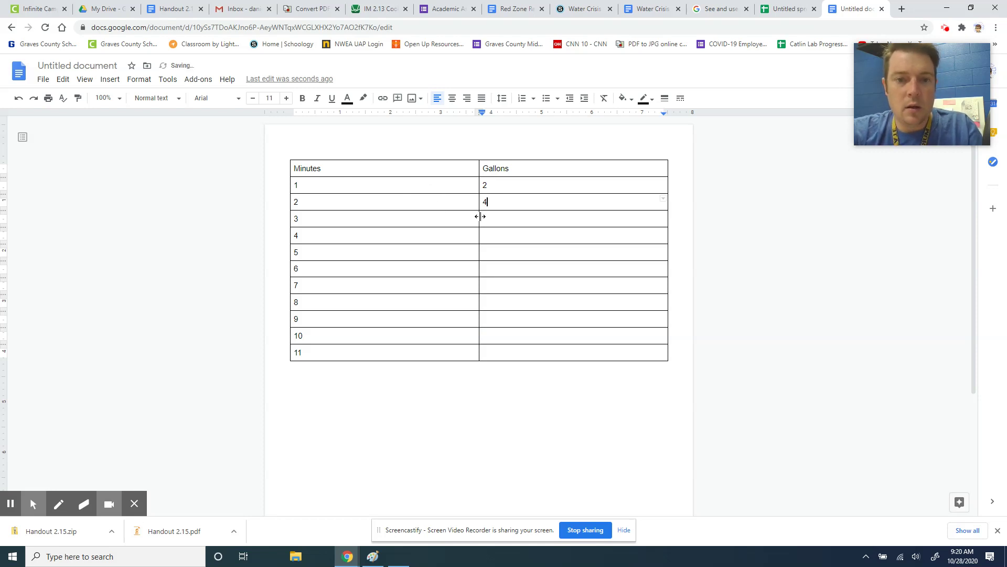
{"action": "left_click", "coordinate": [490, 220]}
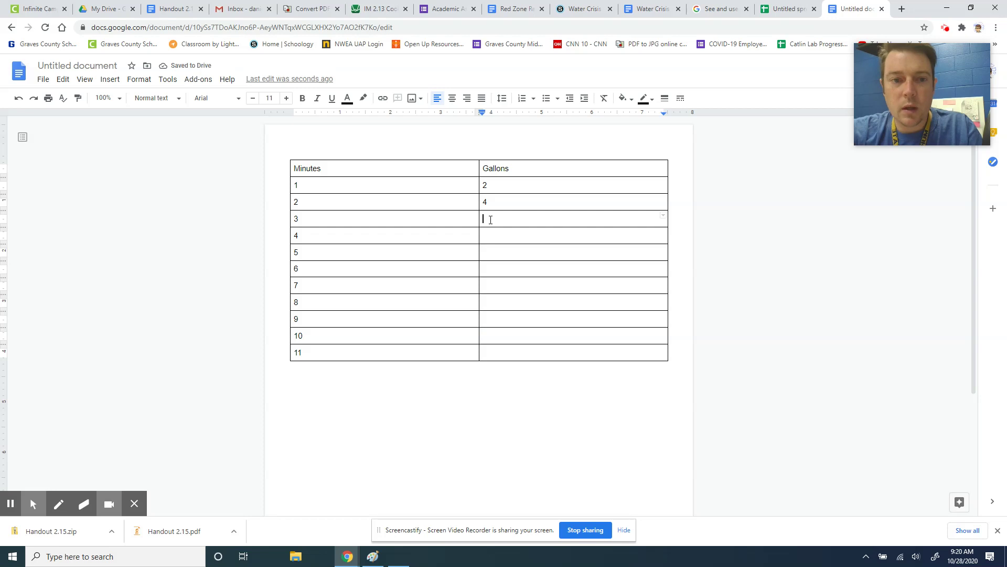
{"action": "type", "text": "6"}
{"action": "left_click", "coordinate": [496, 233]}
{"action": "type", "text": "8"}
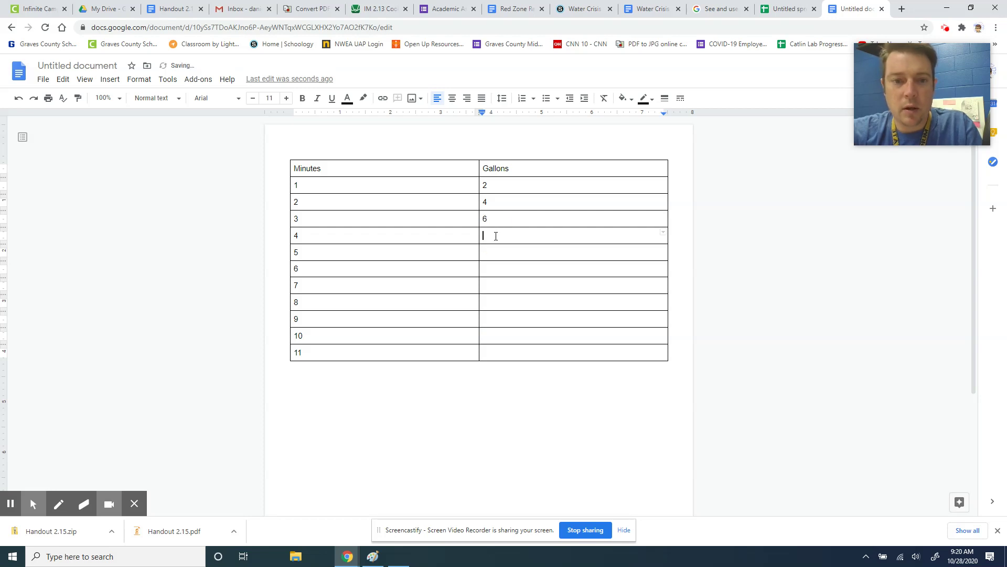
{"action": "left_click", "coordinate": [495, 250]}
{"action": "type", "text": "10"}
{"action": "left_click", "coordinate": [490, 268]}
{"action": "type", "text": "12"}
{"action": "left_click", "coordinate": [491, 286]}
{"action": "type", "text": "14"}
{"action": "left_click", "coordinate": [490, 302]}
{"action": "type", "text": "16"}
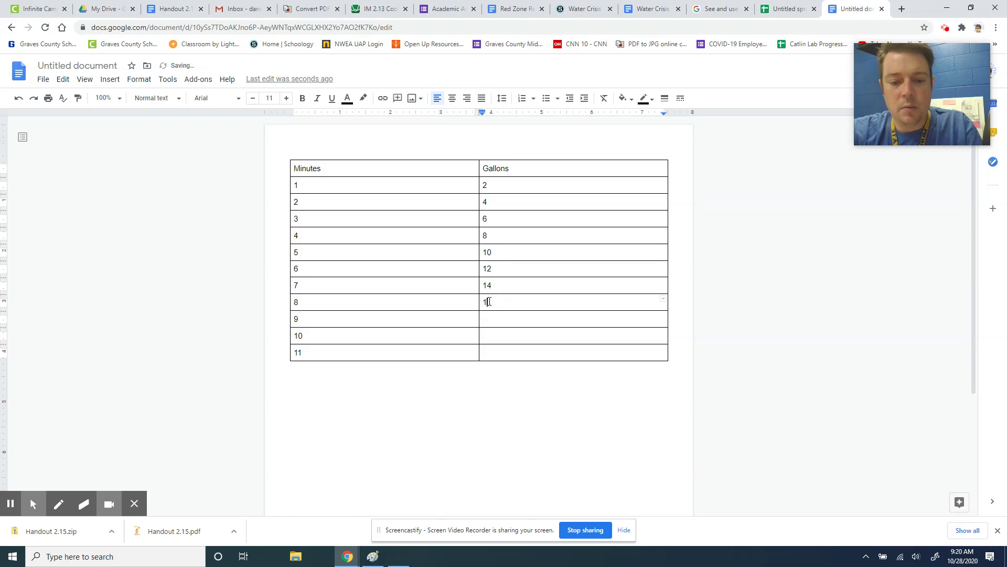
{"action": "left_click", "coordinate": [487, 316]}
{"action": "type", "text": "18"}
{"action": "left_click", "coordinate": [489, 334]}
{"action": "type", "text": "20"}
{"action": "left_click", "coordinate": [502, 353]}
{"action": "type", "text": "22"}
{"action": "left_click", "coordinate": [551, 404]}
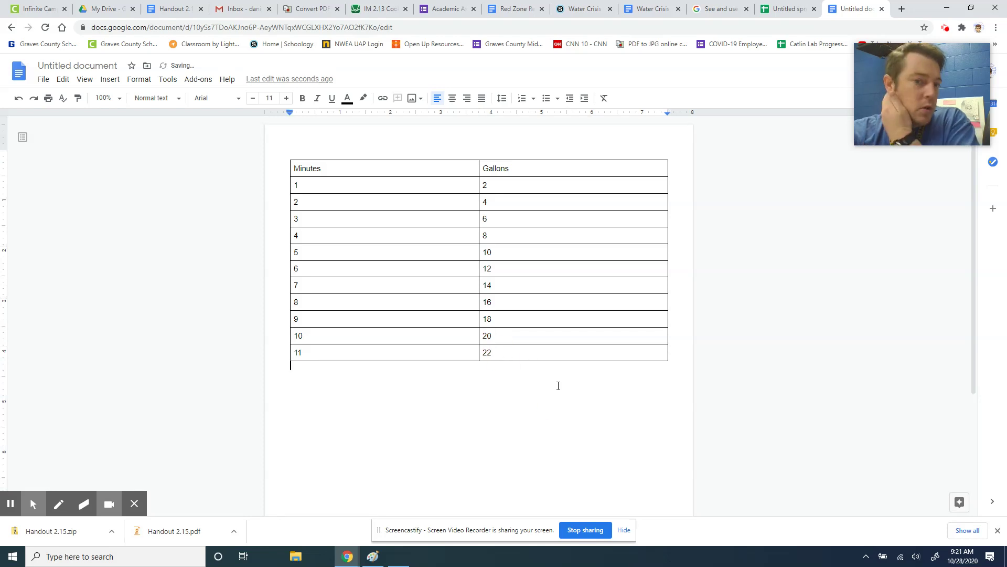
Narrow the table's columns to fit their contents, with Minutes about 1.3 inches wide and Gallons about 1.2 inches wide
{"action": "left_click", "coordinate": [479, 167]}
{"action": "left_click_drag", "start_coordinate": [479, 167], "coordinate": [358, 167]}
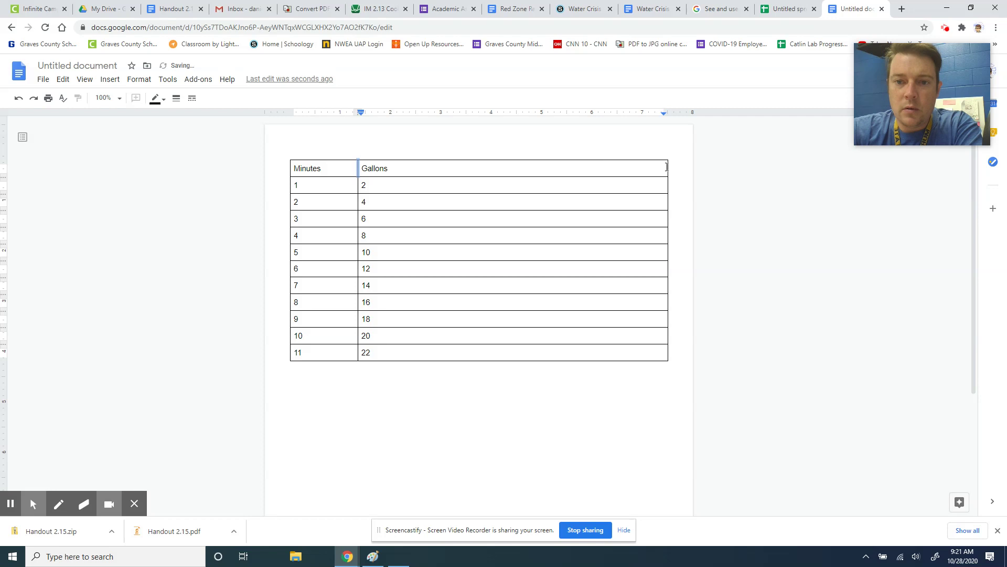
{"action": "left_click_drag", "start_coordinate": [668, 166], "coordinate": [420, 168]}
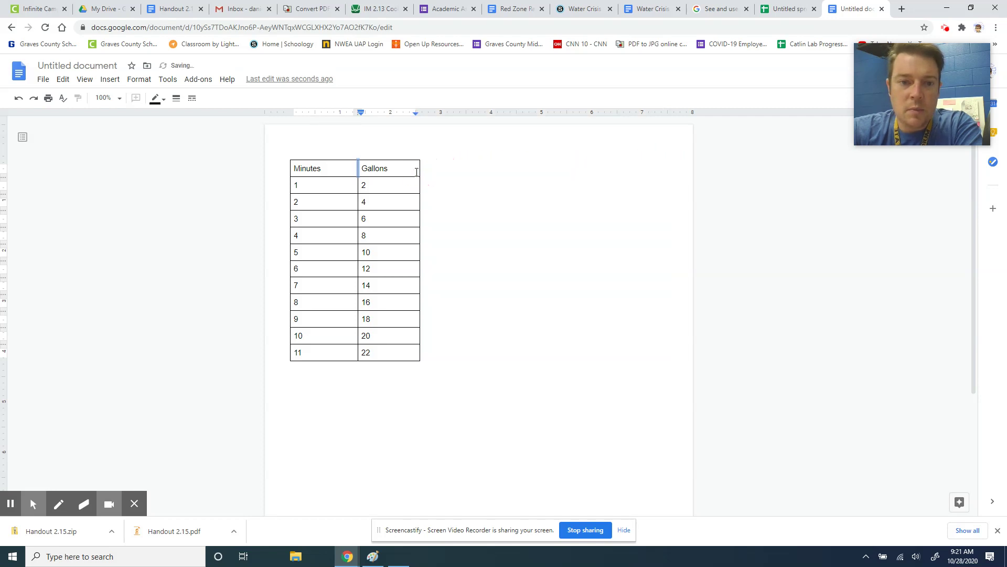
{"action": "left_click", "coordinate": [544, 269]}
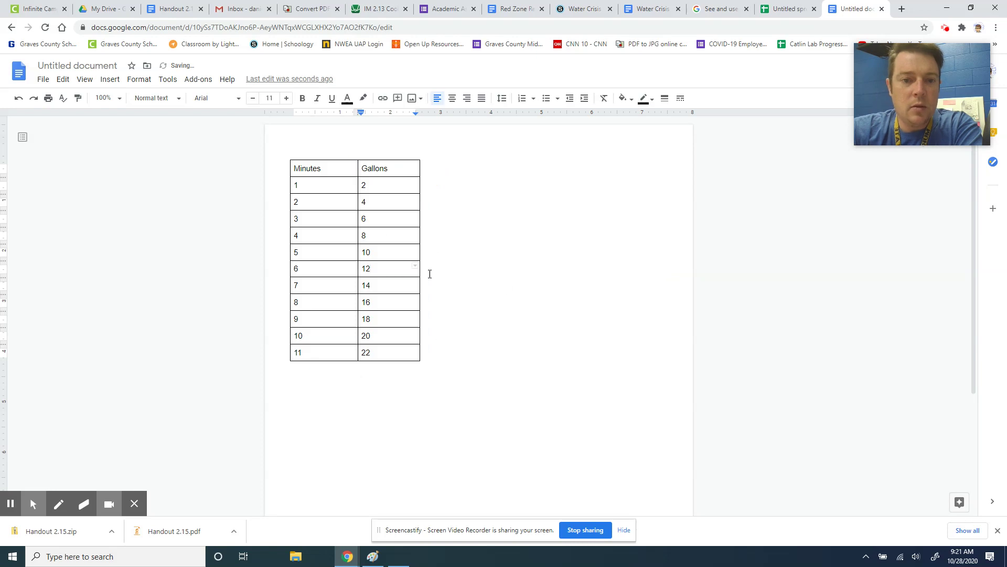
Format all of the table's text as bold and blue
{"action": "left_click_drag", "start_coordinate": [384, 353], "coordinate": [300, 160]}
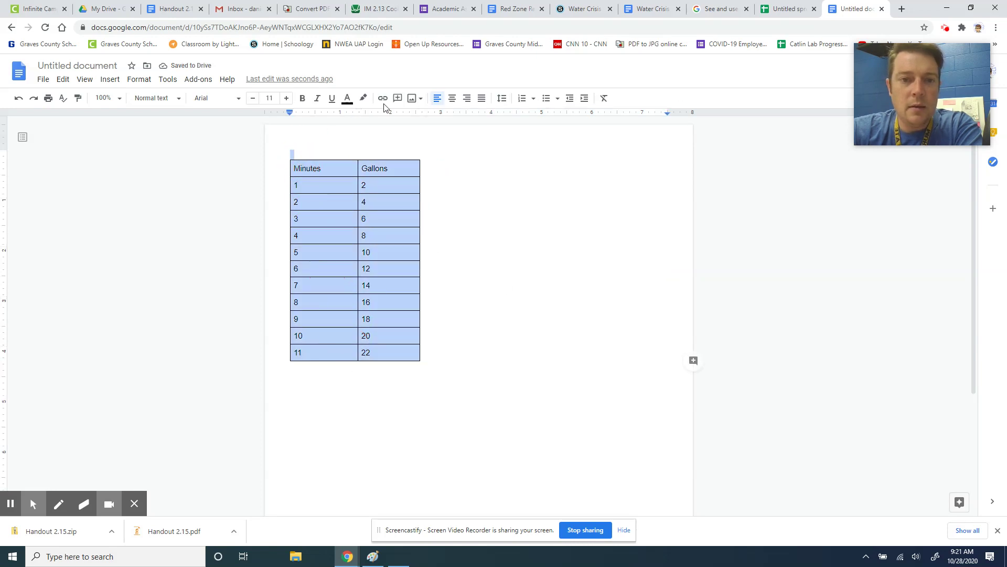
{"action": "left_click", "coordinate": [348, 99]}
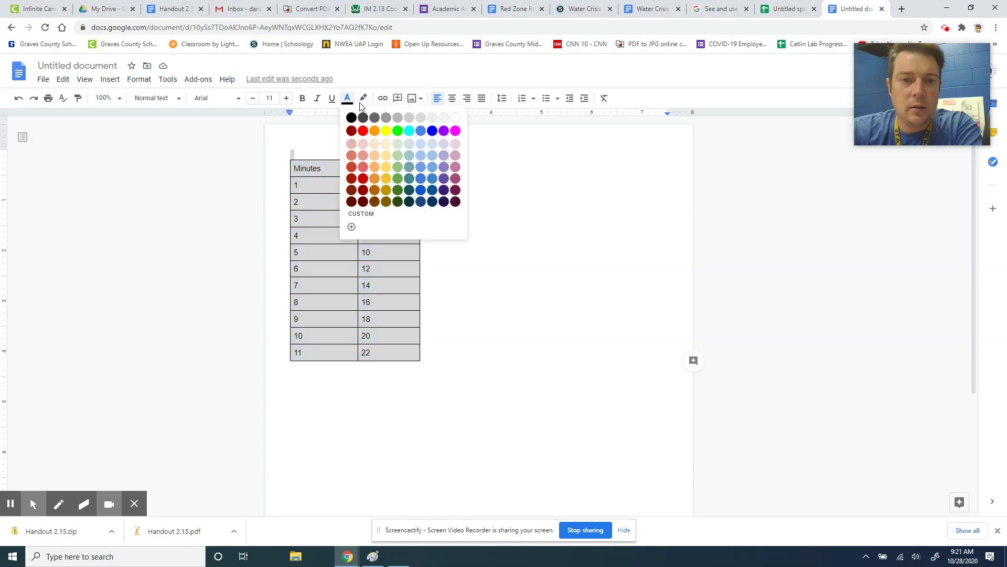
{"action": "left_click", "coordinate": [433, 130]}
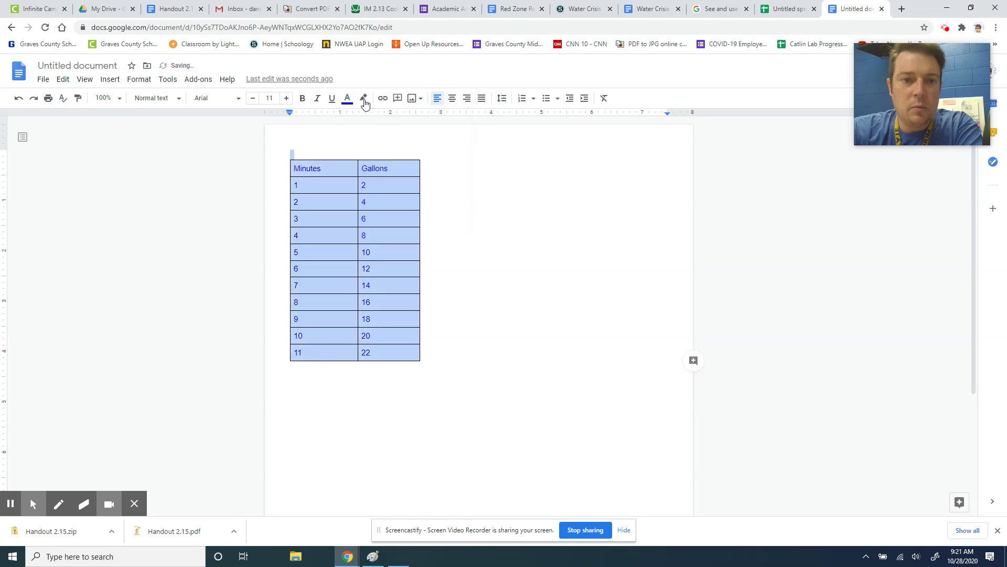
{"action": "left_click", "coordinate": [302, 99]}
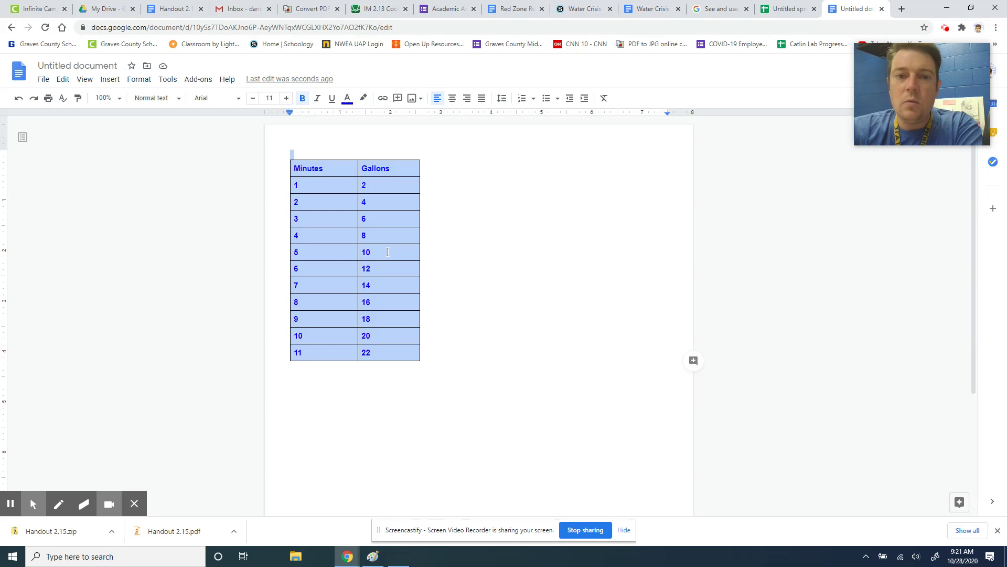
Copy the whole table, from the Minutes heading through the last Gallons value
{"action": "left_click", "coordinate": [396, 353]}
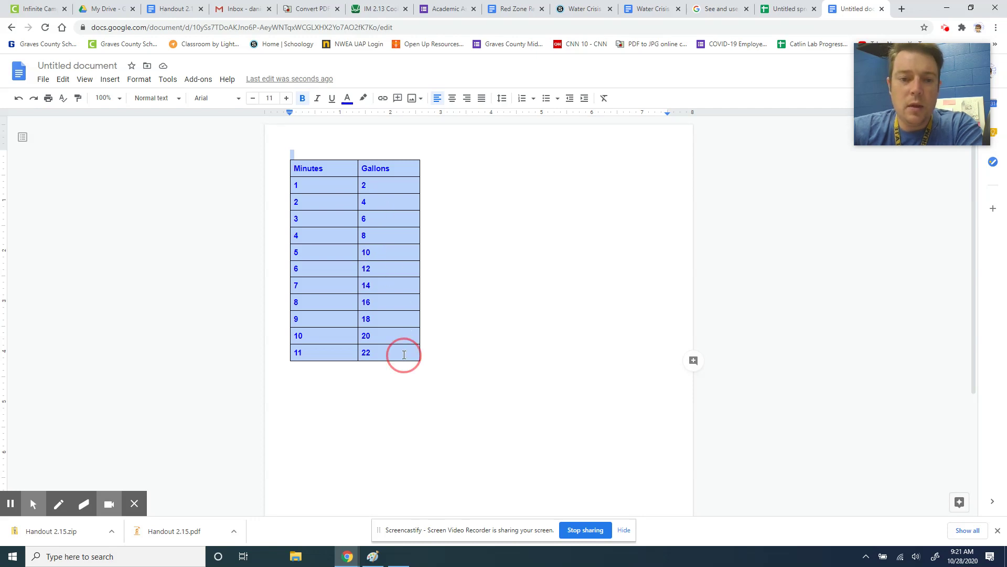
{"action": "left_click", "coordinate": [386, 355]}
{"action": "left_click_drag", "start_coordinate": [386, 355], "coordinate": [309, 172]}
{"action": "right_click", "coordinate": [338, 170]}
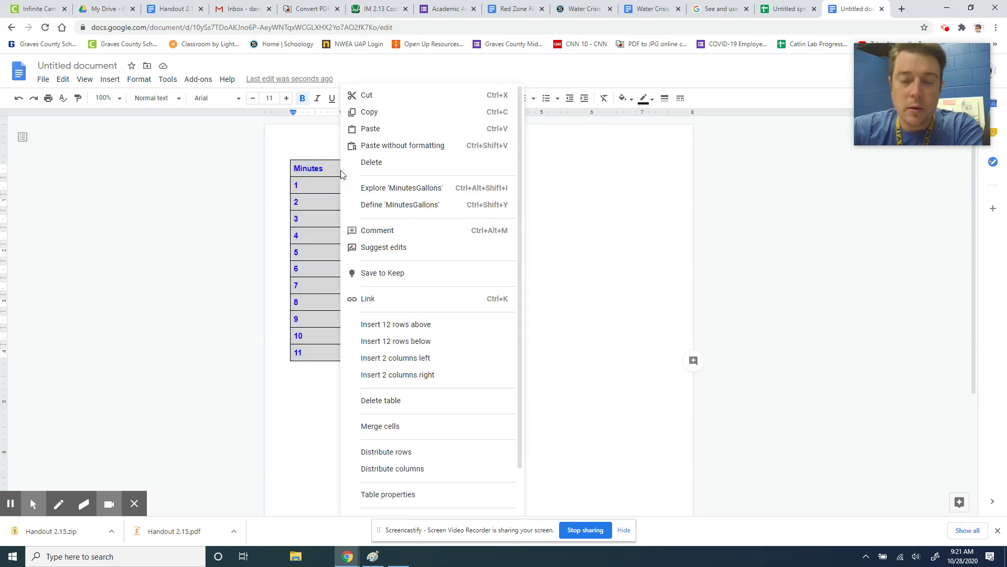
{"action": "left_click", "coordinate": [370, 110]}
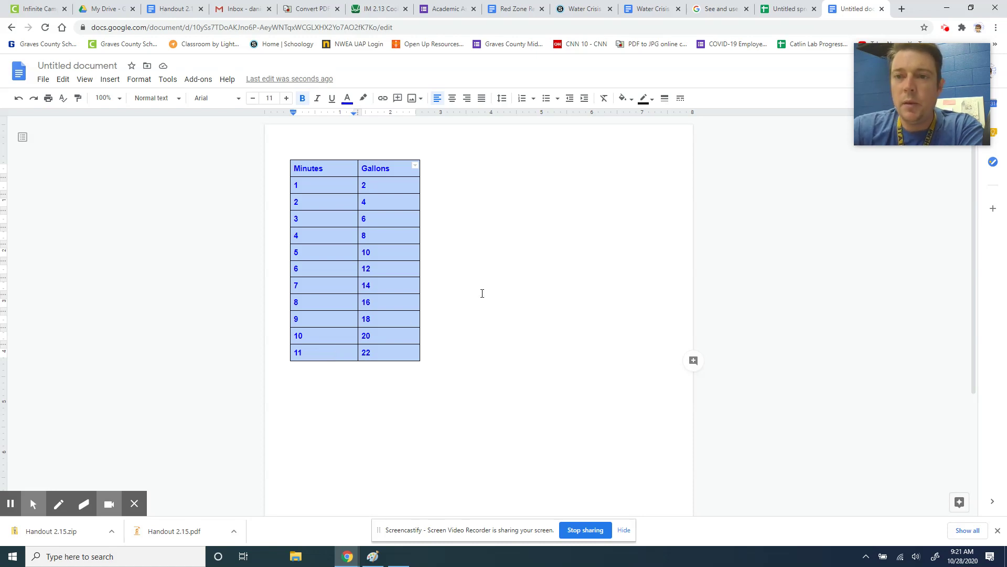
Create a blank Google Sheets spreadsheet through sheets.new in a new browser tab and select cell D5
{"action": "left_click", "coordinate": [903, 8]}
{"action": "type", "text": "sh"}
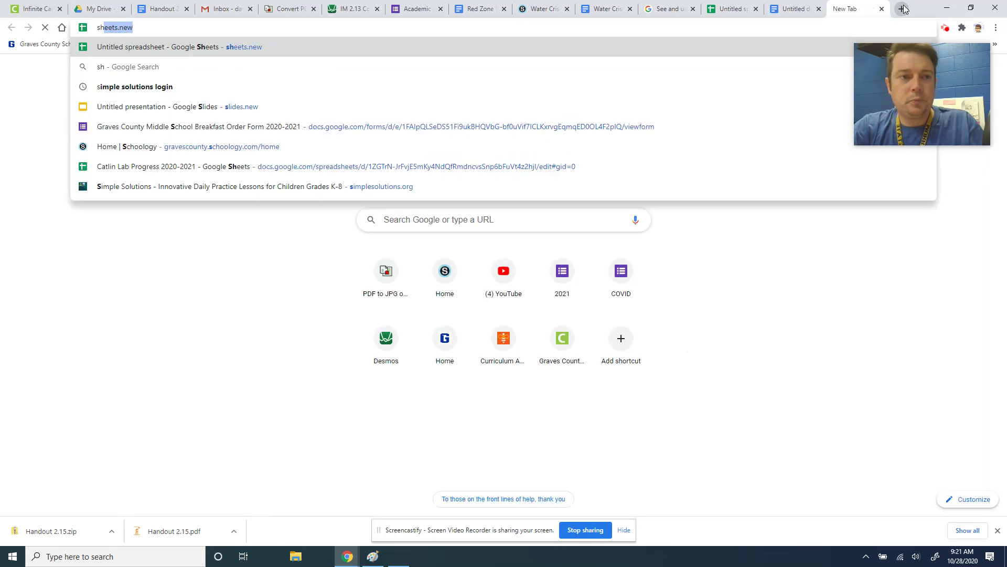
{"action": "type", "text": "eets.new"}
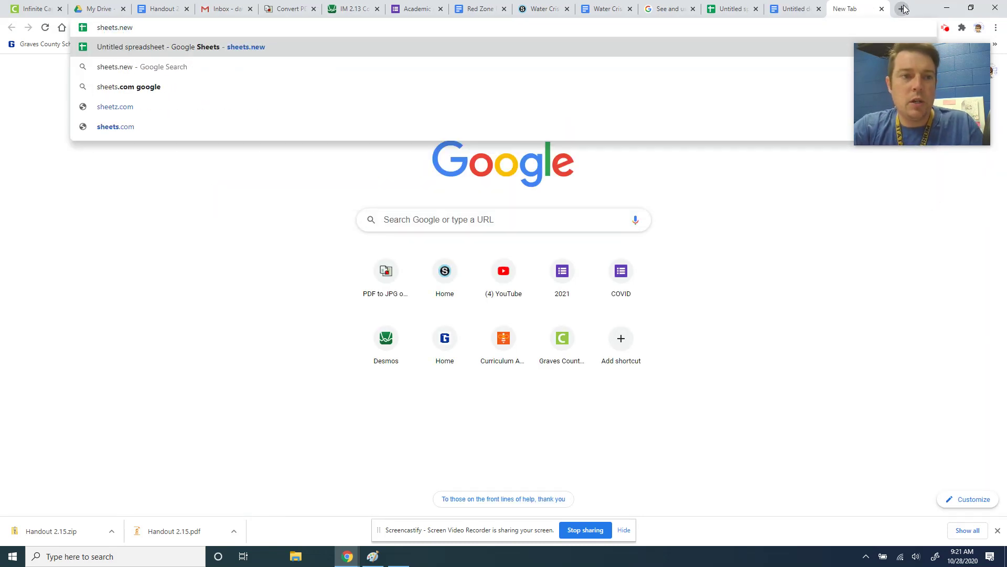
{"action": "key", "text": "Return"}
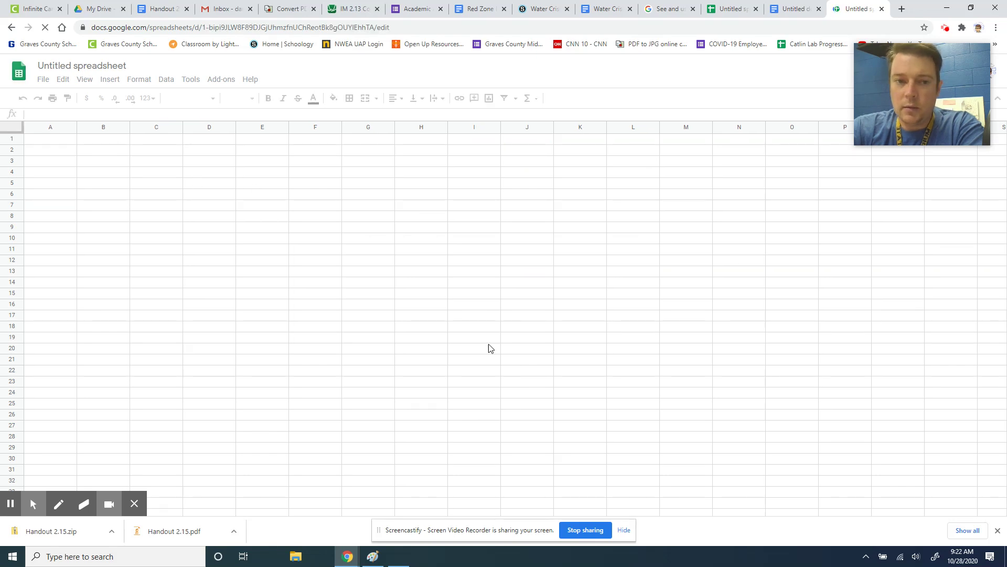
{"action": "left_click", "coordinate": [206, 186]}
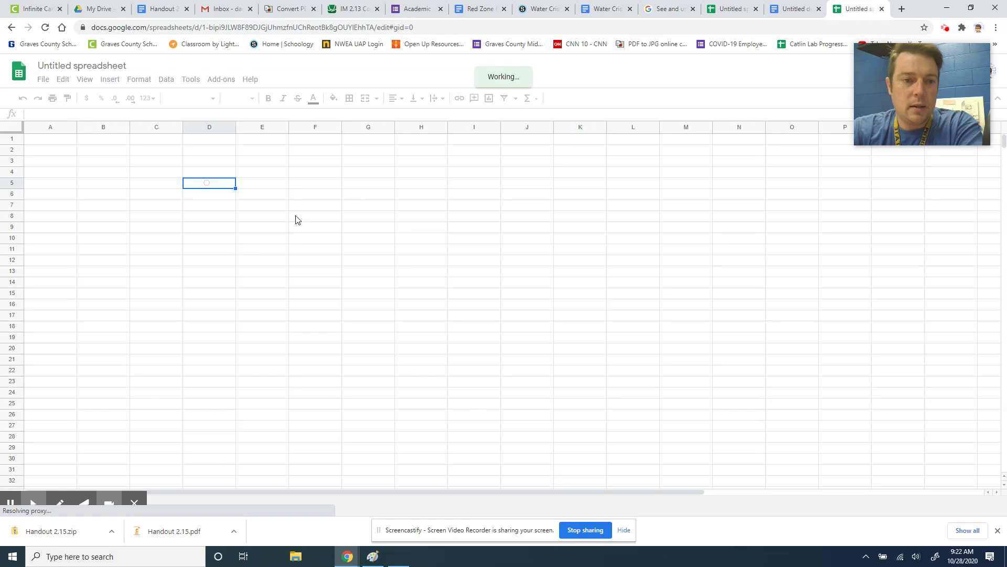
Paste the copied Minutes–Gallons table at cell D5 and compare it with the original in the Google Docs document
{"action": "right_click", "coordinate": [221, 188]}
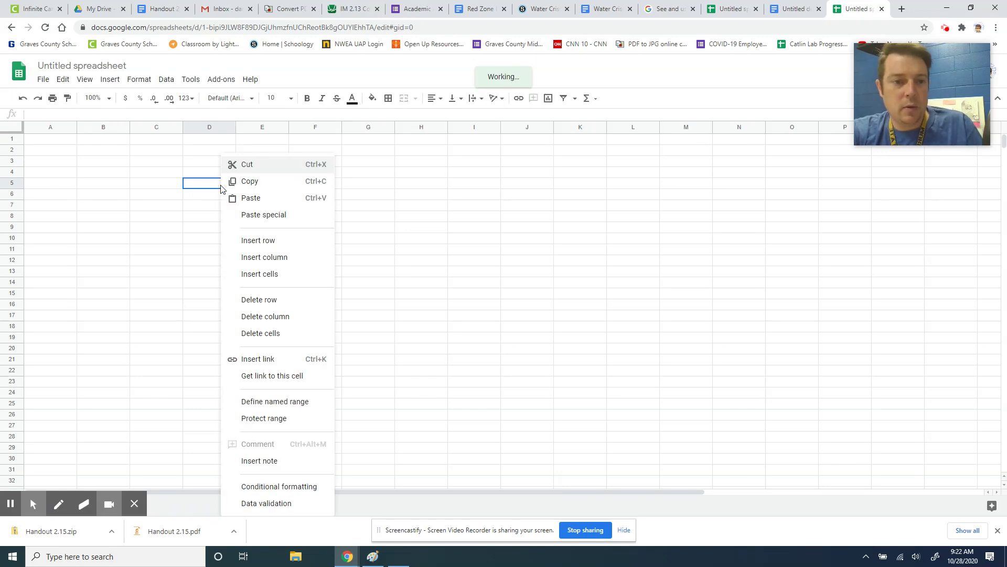
{"action": "left_click", "coordinate": [257, 203]}
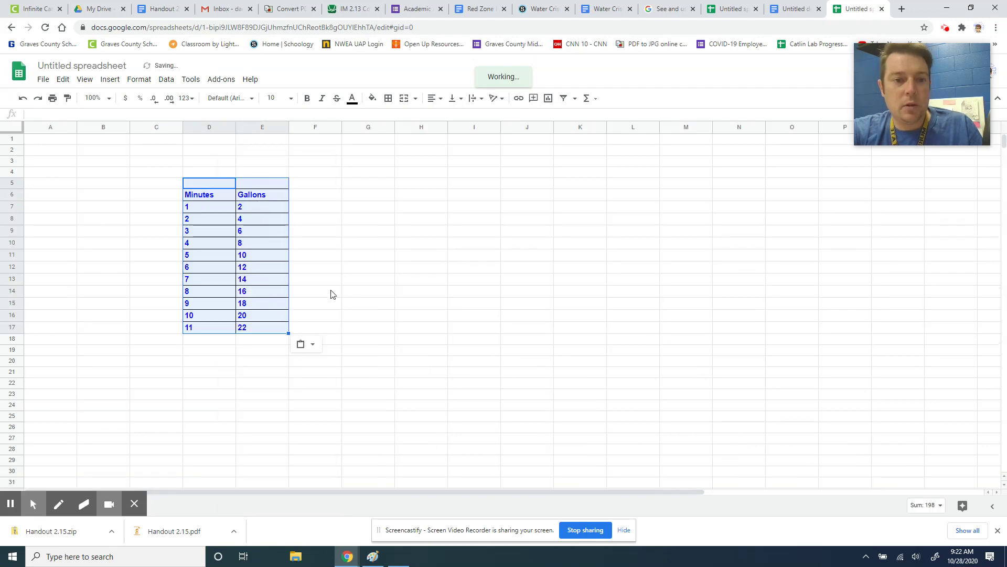
{"action": "left_click", "coordinate": [317, 269]}
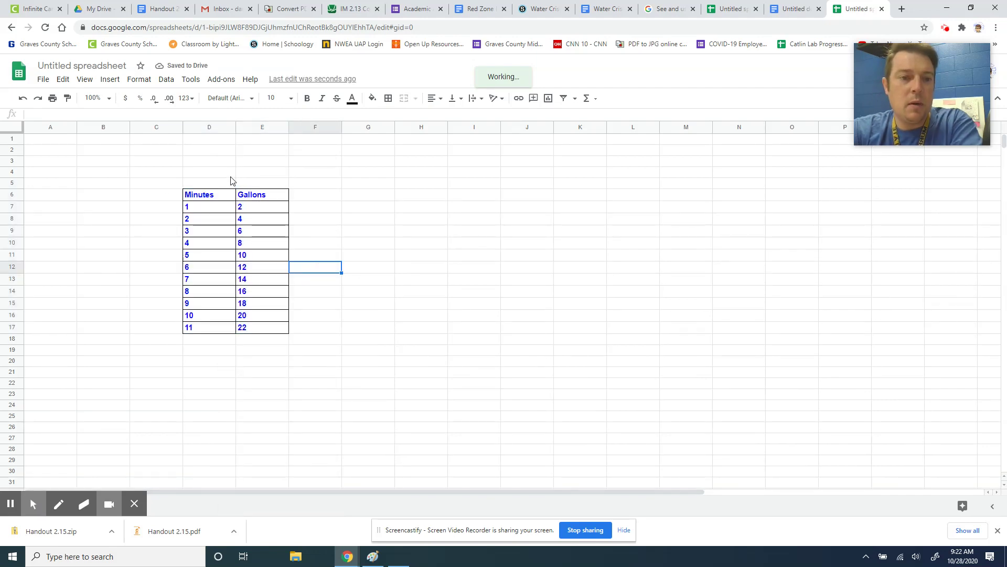
{"action": "left_click", "coordinate": [783, 11]}
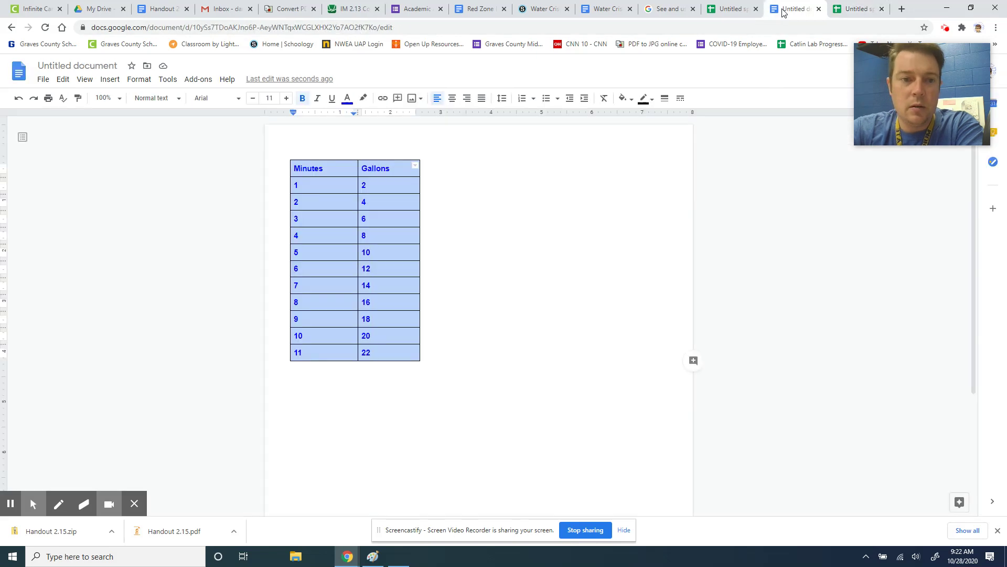
{"action": "left_click", "coordinate": [832, 7]}
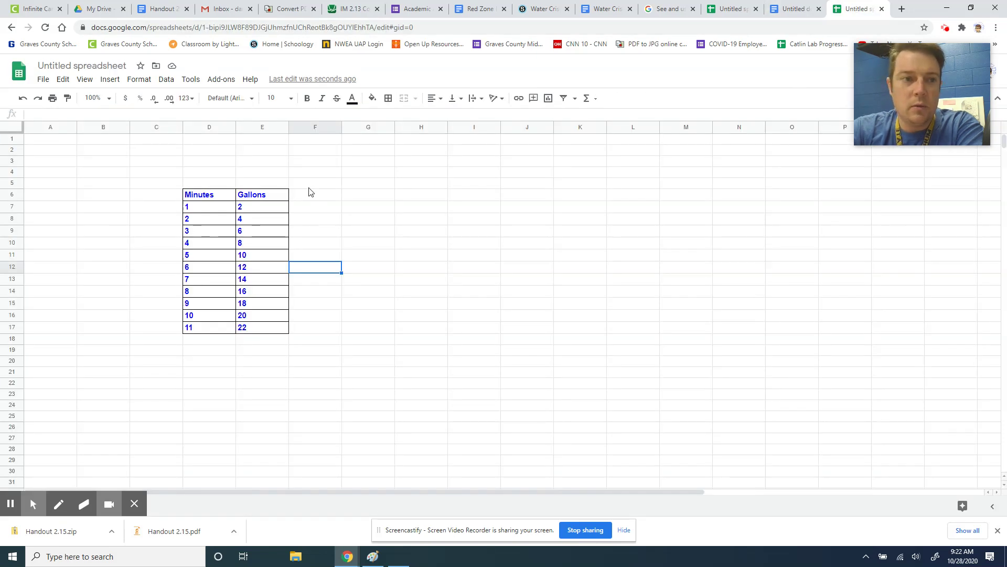
{"action": "left_click", "coordinate": [390, 209]}
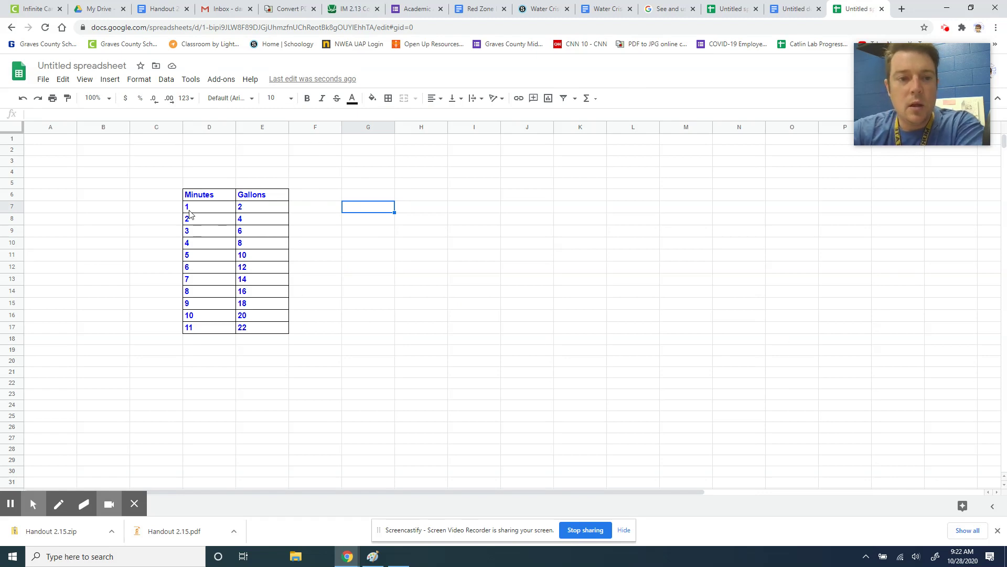
Insert the suggested Gallons vs. Minutes line chart for D6:E17 from Explore, placing it beside the table
{"action": "mouse_move", "coordinate": [201, 195]}
{"action": "left_mouse_down"}
{"action": "mouse_move", "coordinate": [247, 204]}
{"action": "mouse_move", "coordinate": [266, 330]}
{"action": "left_mouse_up"}
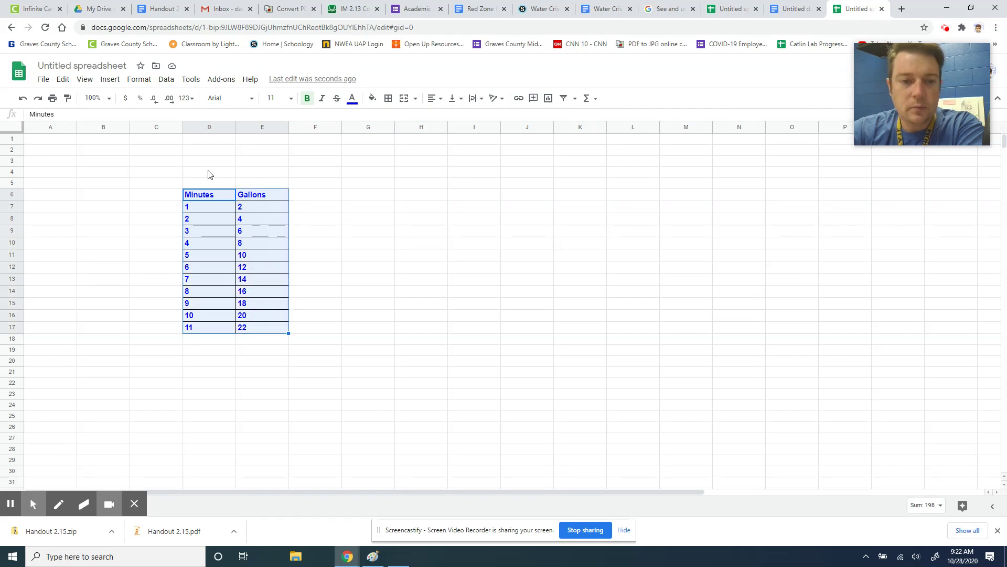
{"action": "left_click", "coordinate": [952, 508]}
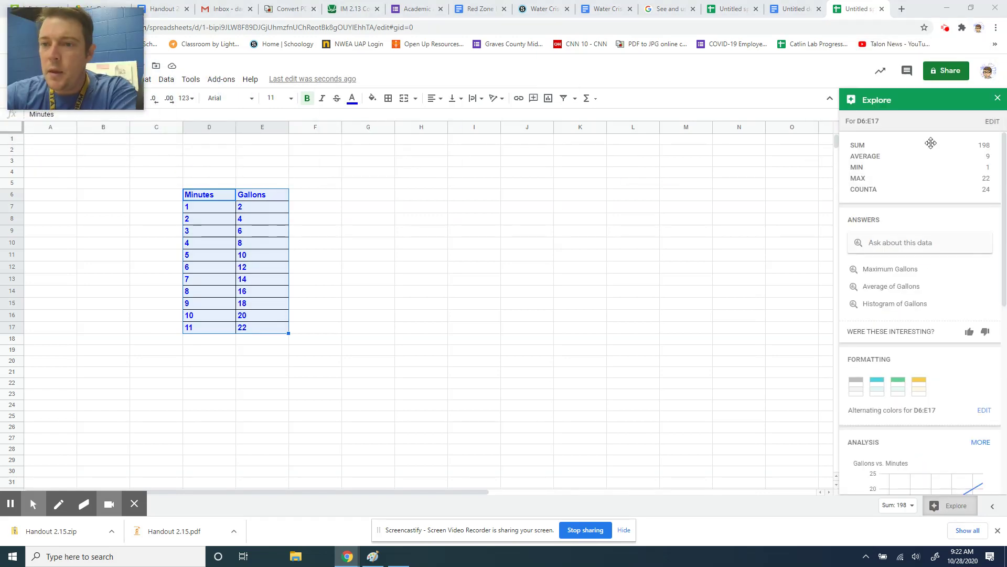
{"action": "scroll", "coordinate": [948, 291], "scroll_direction": "down", "scroll_amount": 1}
{"action": "scroll", "coordinate": [949, 290], "scroll_direction": "down", "scroll_amount": 6}
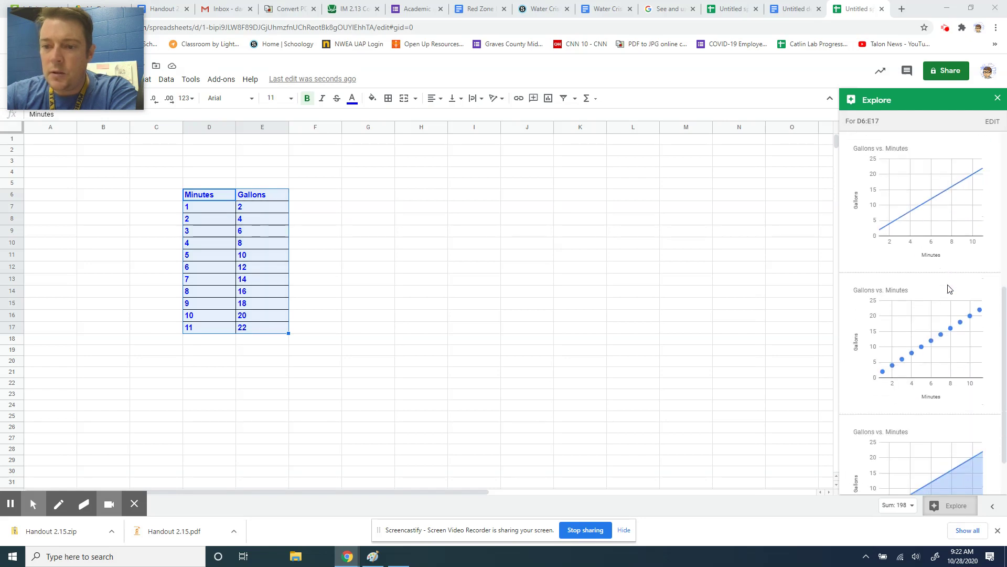
{"action": "scroll", "coordinate": [953, 367], "scroll_direction": "up", "scroll_amount": 1}
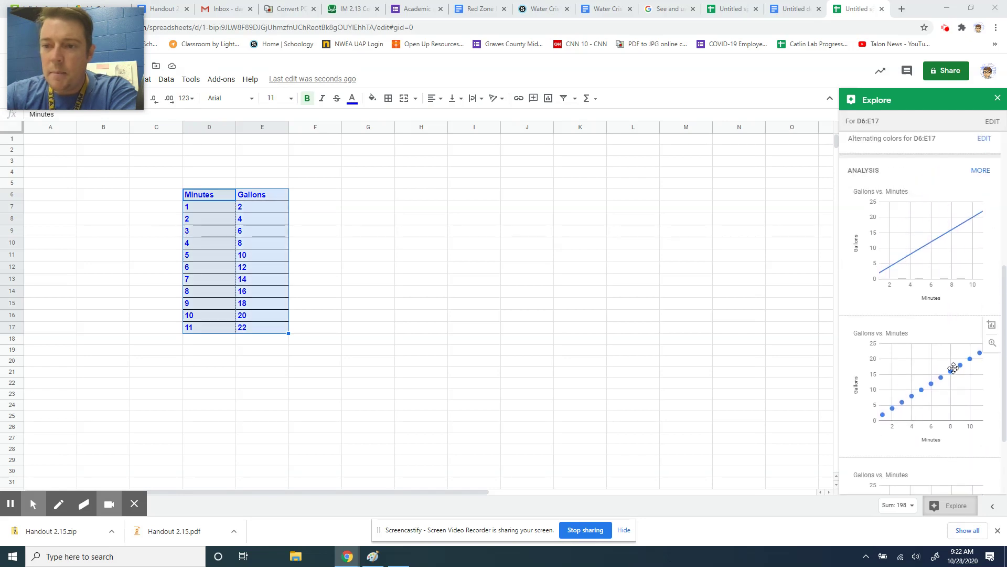
{"action": "scroll", "coordinate": [954, 362], "scroll_direction": "up", "scroll_amount": 1}
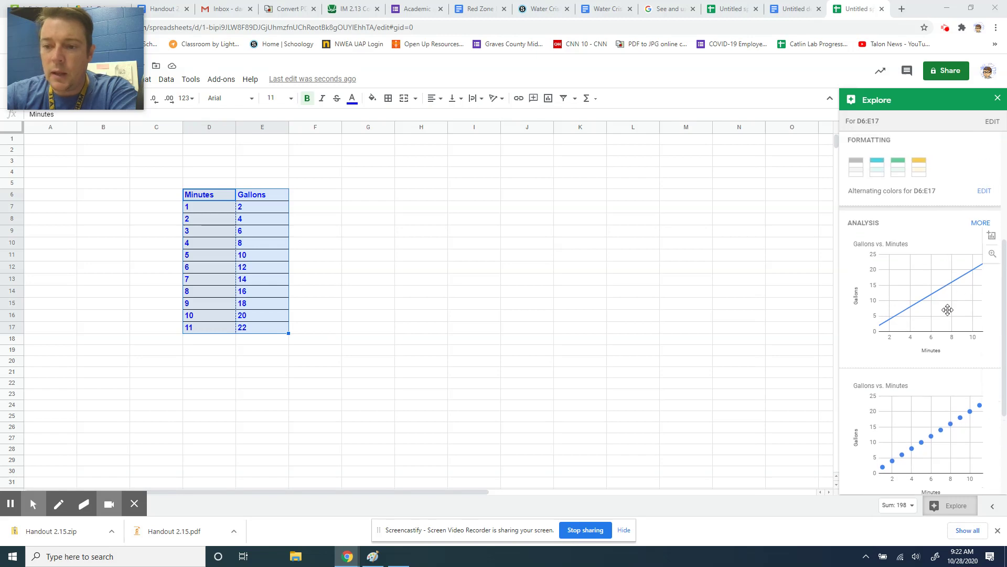
{"action": "scroll", "coordinate": [947, 309], "scroll_direction": "down", "scroll_amount": 3}
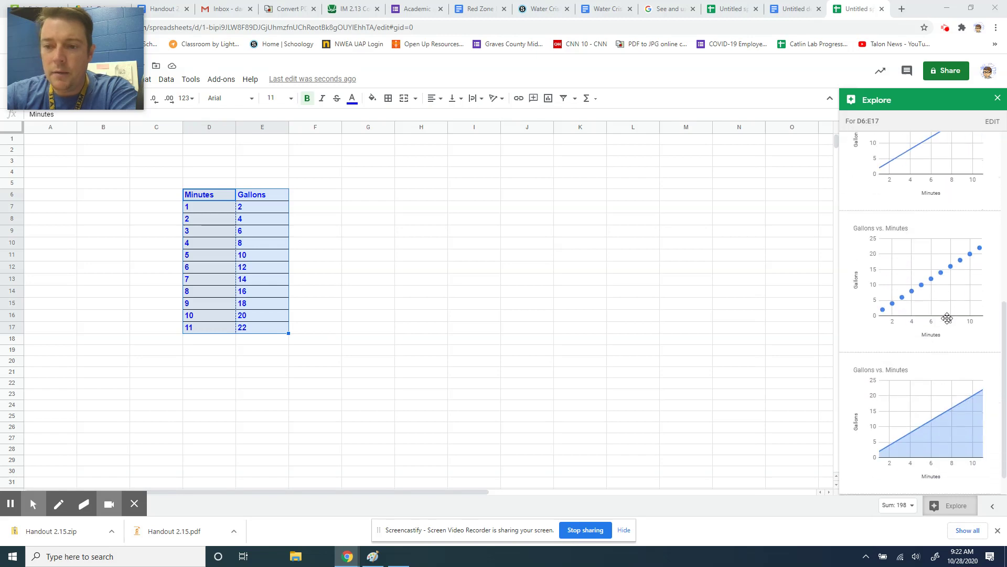
{"action": "scroll", "coordinate": [949, 236], "scroll_direction": "up", "scroll_amount": 2}
{"action": "left_click", "coordinate": [936, 237]}
{"action": "left_click_drag", "start_coordinate": [937, 237], "coordinate": [446, 271]}
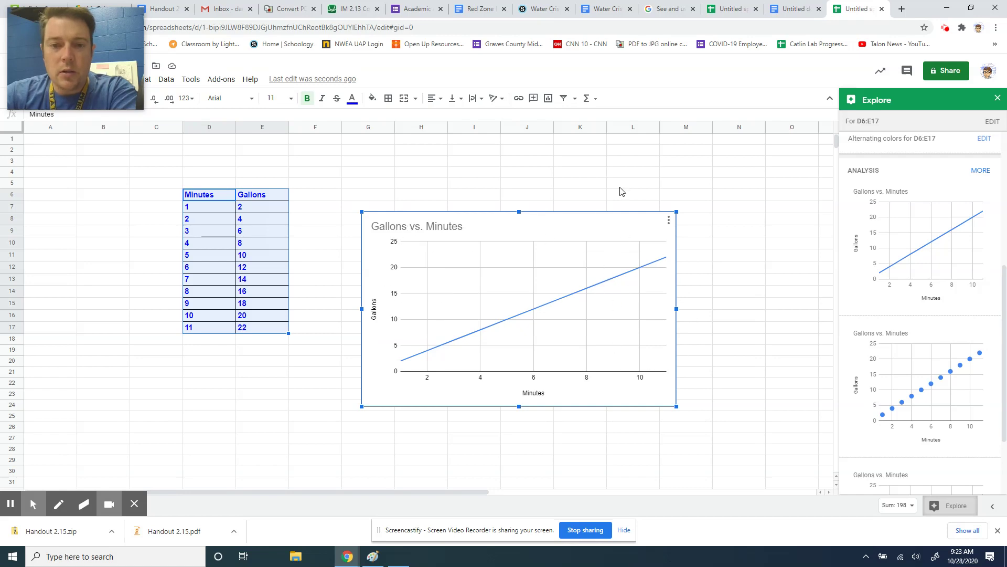
Change the line chart's title text to "Shower Water Speed"
{"action": "left_click", "coordinate": [629, 173]}
{"action": "left_click", "coordinate": [609, 232]}
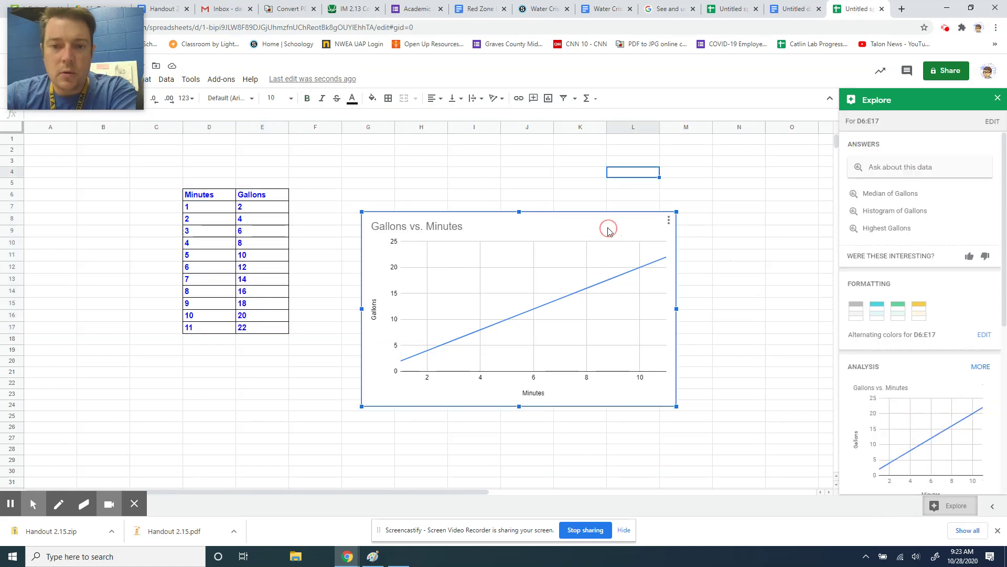
{"action": "left_click", "coordinate": [669, 221]}
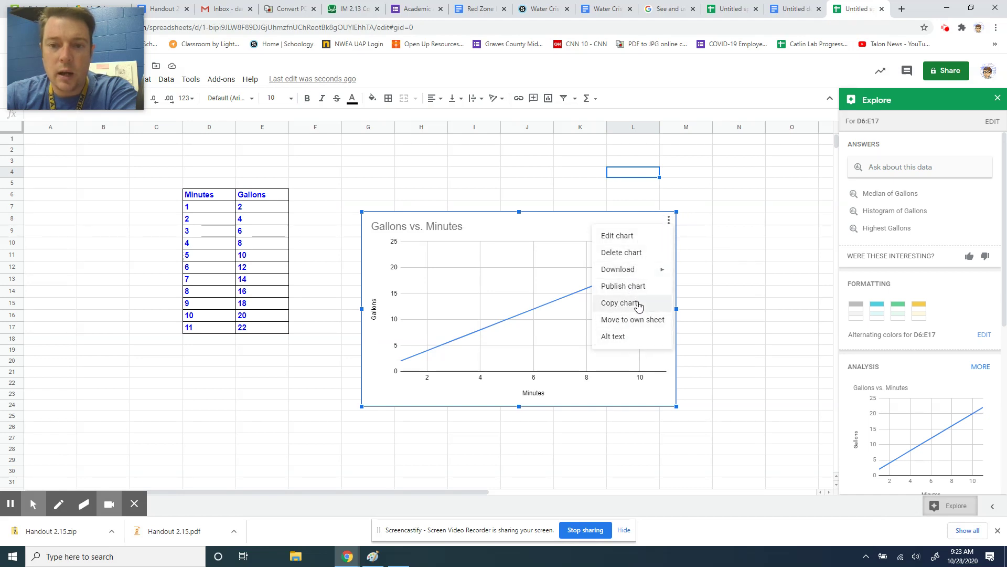
{"action": "left_click", "coordinate": [627, 236]}
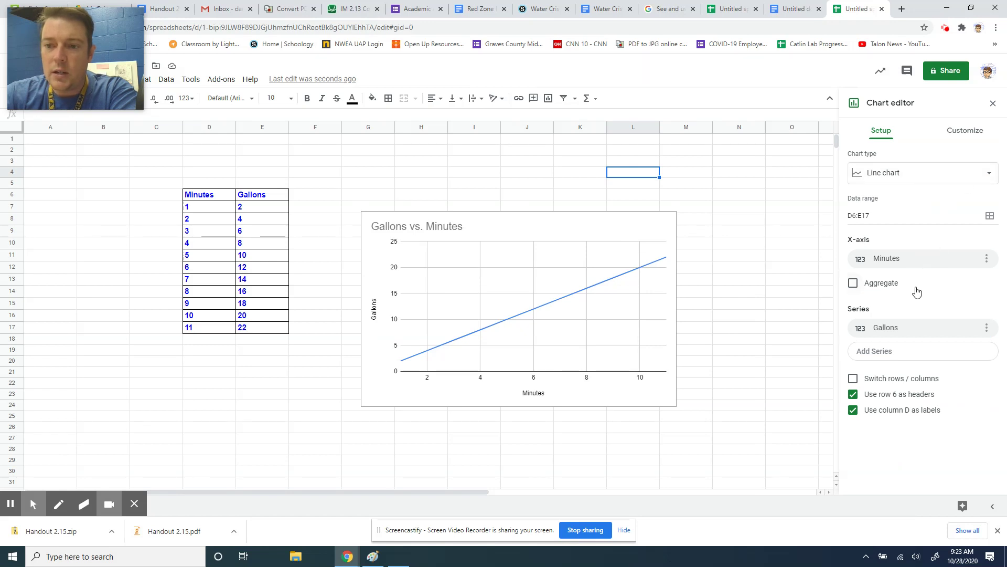
{"action": "left_click", "coordinate": [481, 229]}
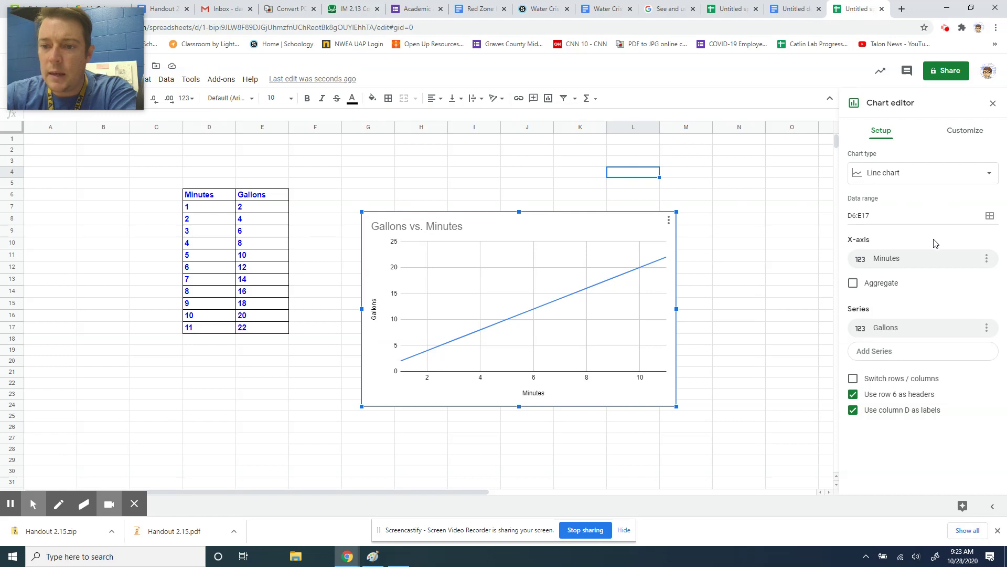
{"action": "left_click", "coordinate": [958, 133]}
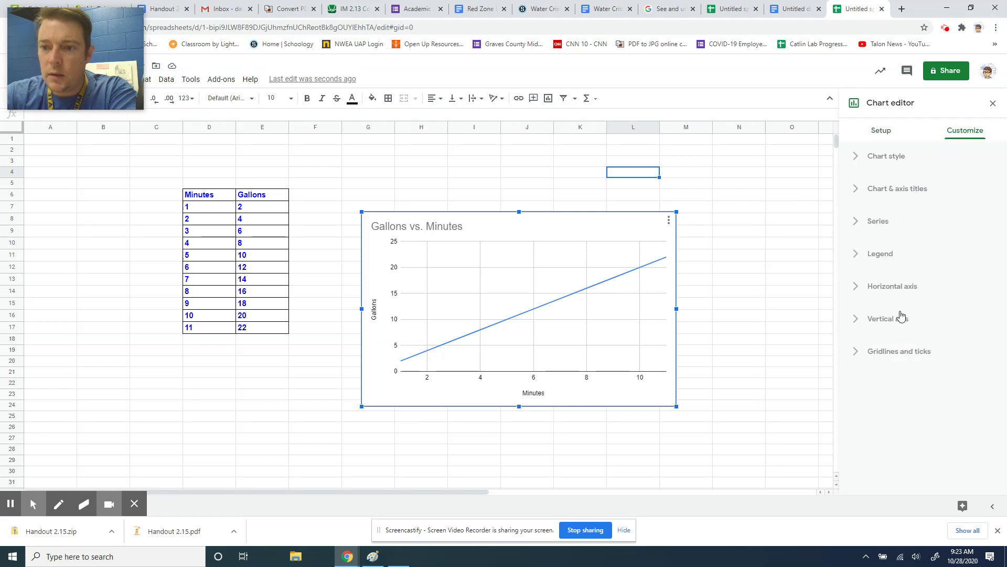
{"action": "left_click", "coordinate": [884, 223]}
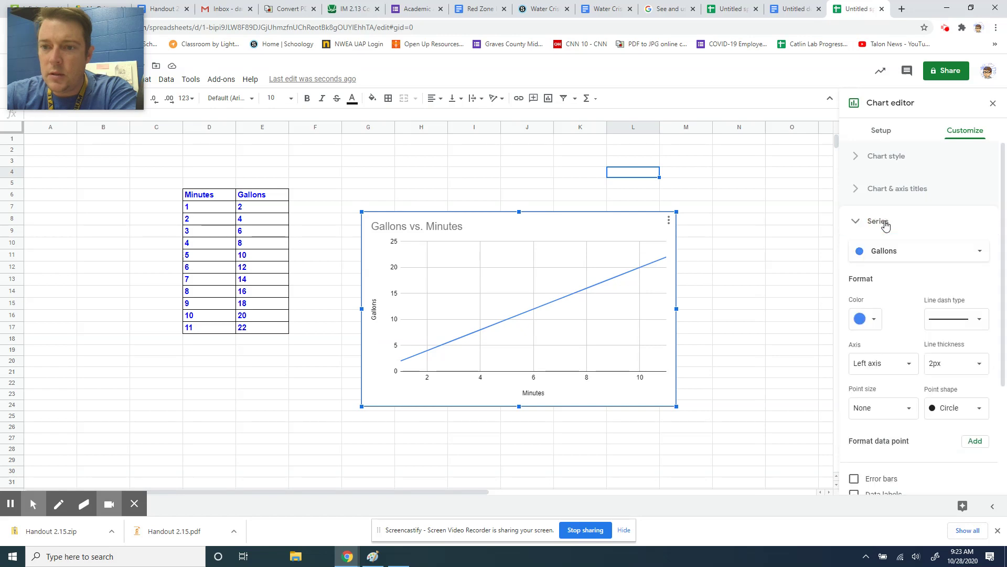
{"action": "left_click", "coordinate": [895, 194]}
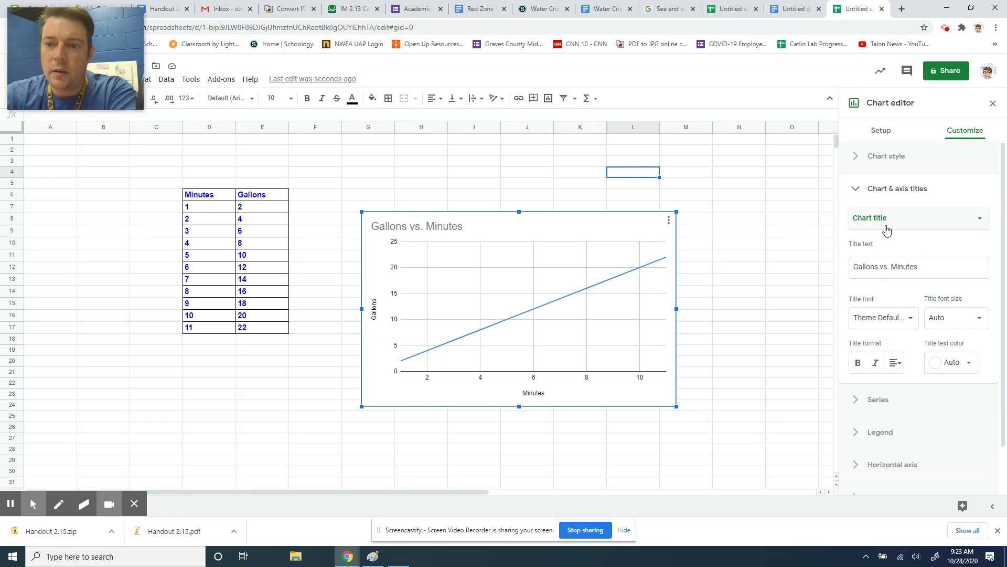
{"action": "left_click_drag", "start_coordinate": [922, 267], "coordinate": [845, 266]}
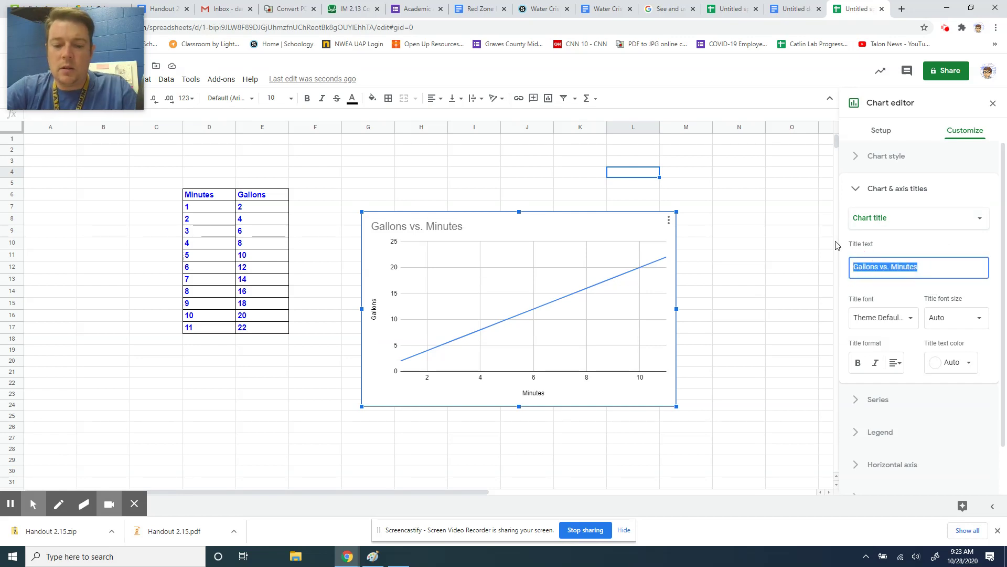
{"action": "type", "text": "Shower Water S"}
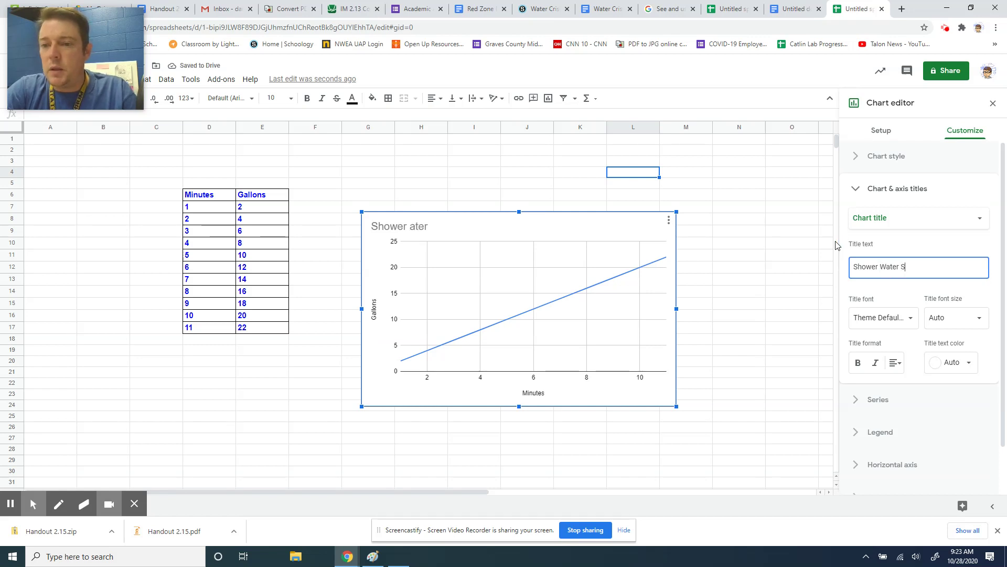
{"action": "type", "text": "peed"}
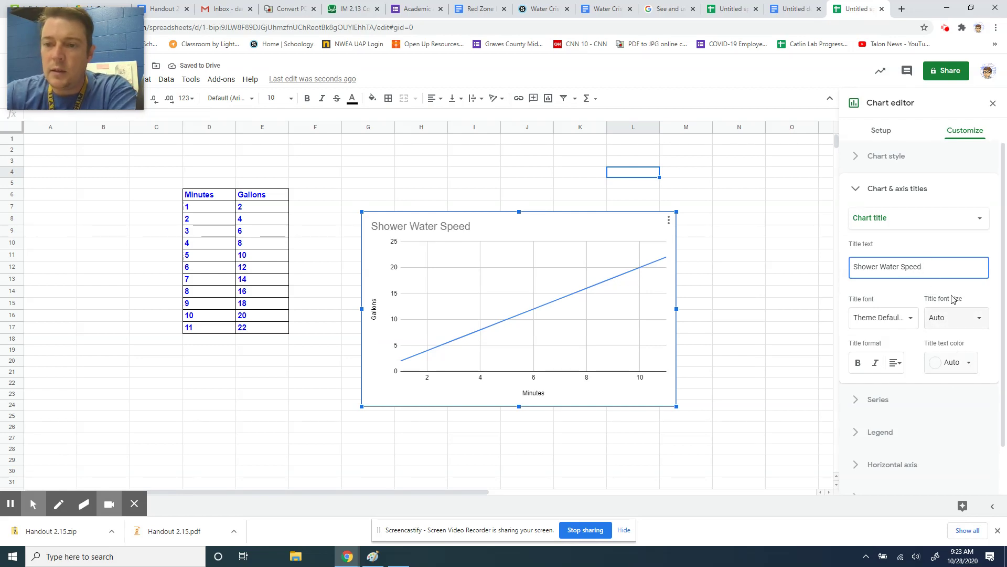
{"action": "left_click", "coordinate": [874, 194]}
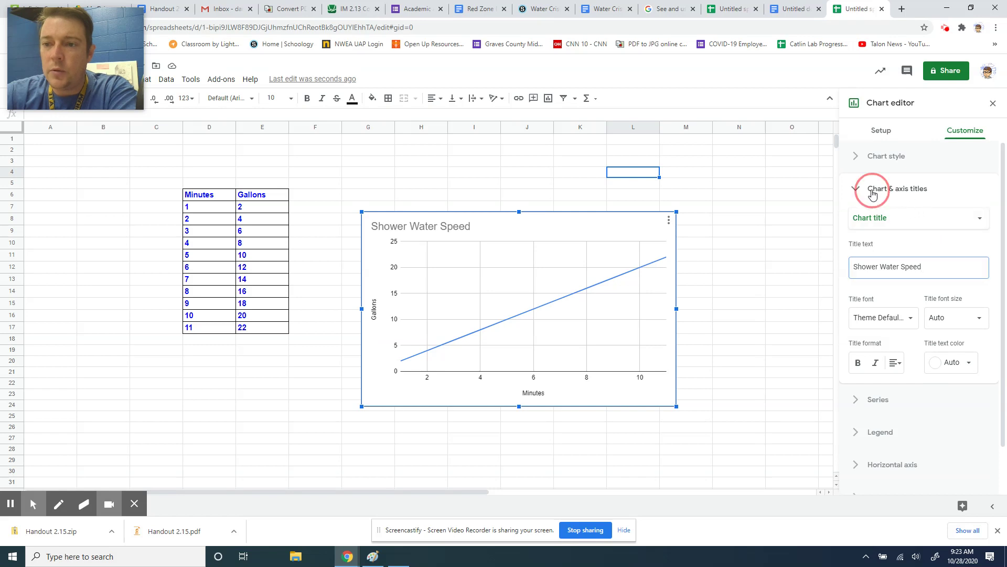
Look over the chart's setup and horizontal gridline options, and open the gridline settings for the vertical axis
{"action": "left_click", "coordinate": [880, 132]}
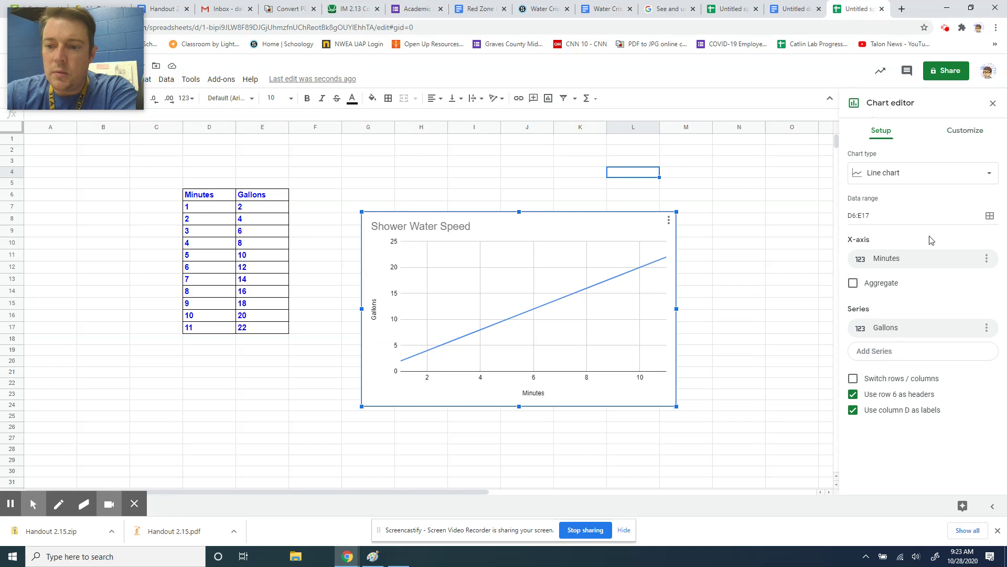
{"action": "left_click", "coordinate": [427, 310]}
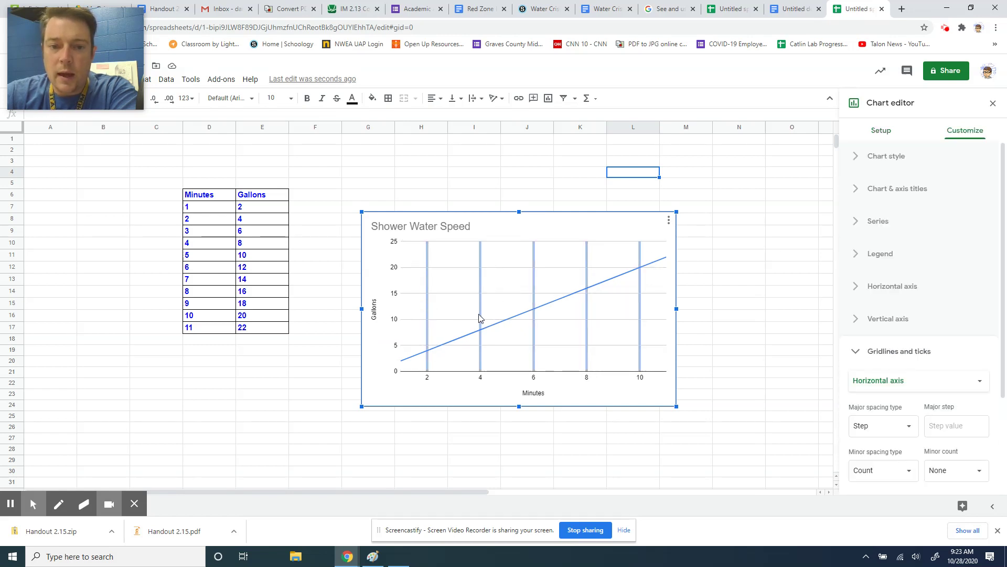
{"action": "left_click", "coordinate": [579, 269]}
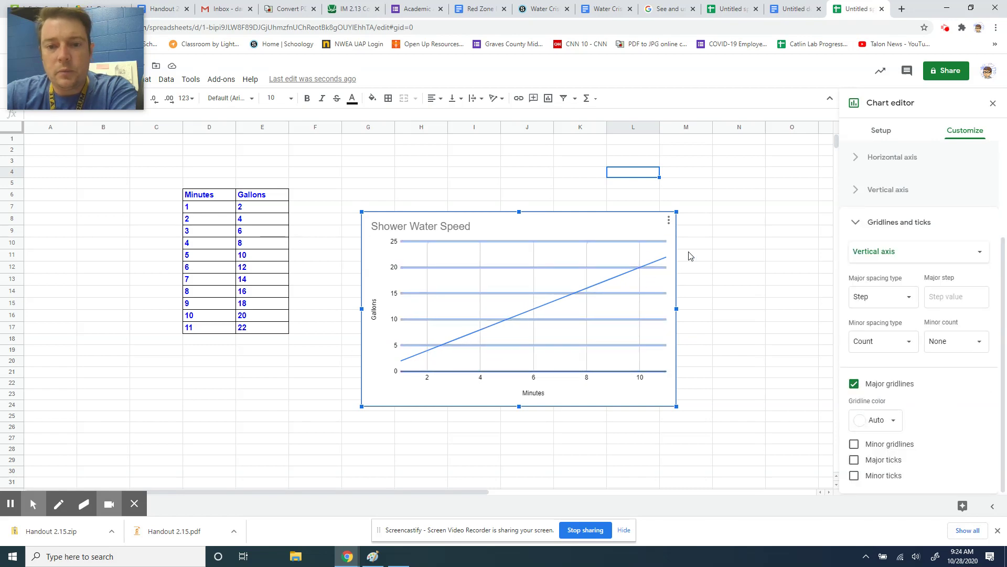
{"action": "left_click", "coordinate": [588, 259]}
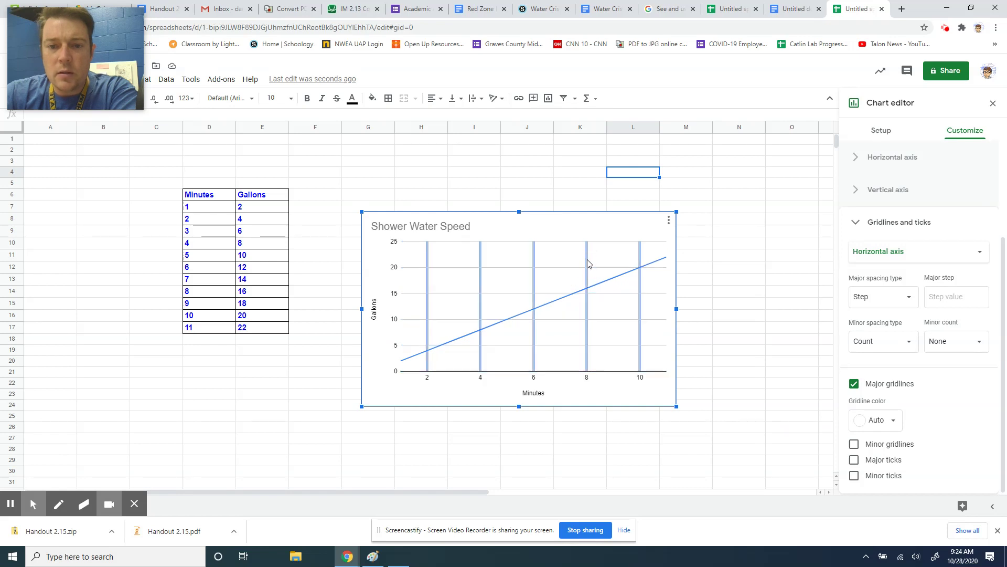
{"action": "left_click", "coordinate": [662, 293]}
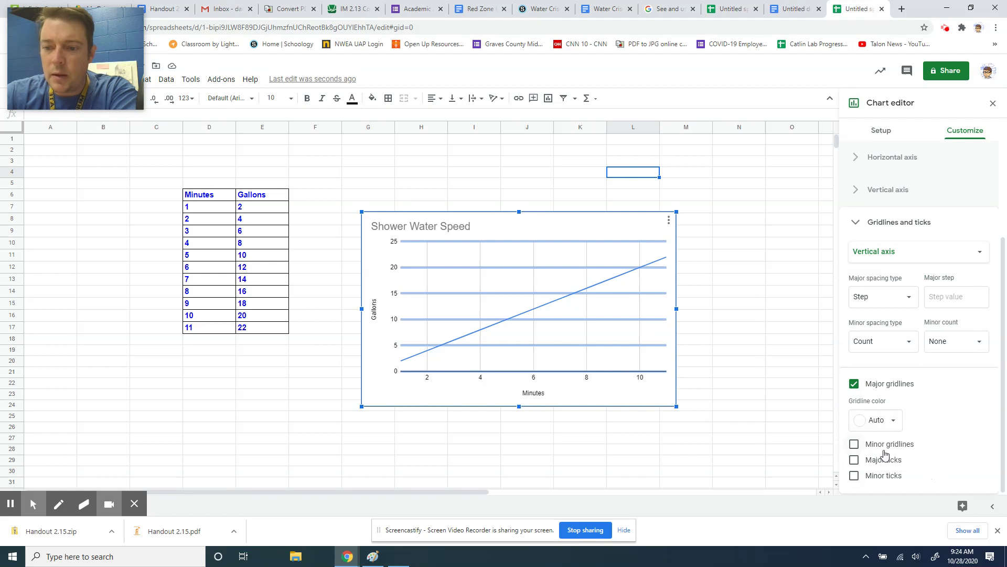
Try switching the vertical axis's minor gridlines on and off and its major gridlines off and on
{"action": "left_click", "coordinate": [854, 445]}
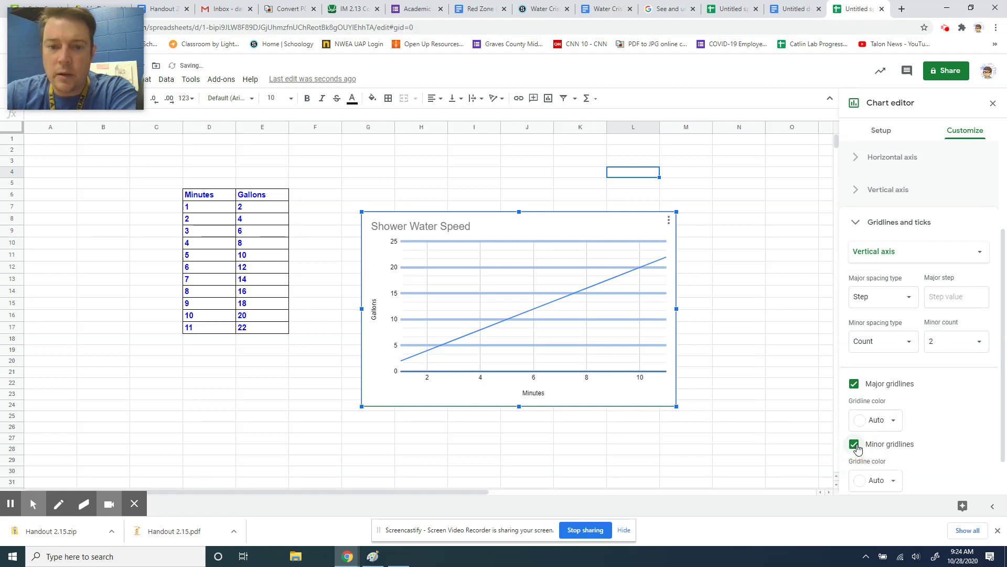
{"action": "left_click", "coordinate": [855, 446]}
{"action": "left_click", "coordinate": [855, 384]}
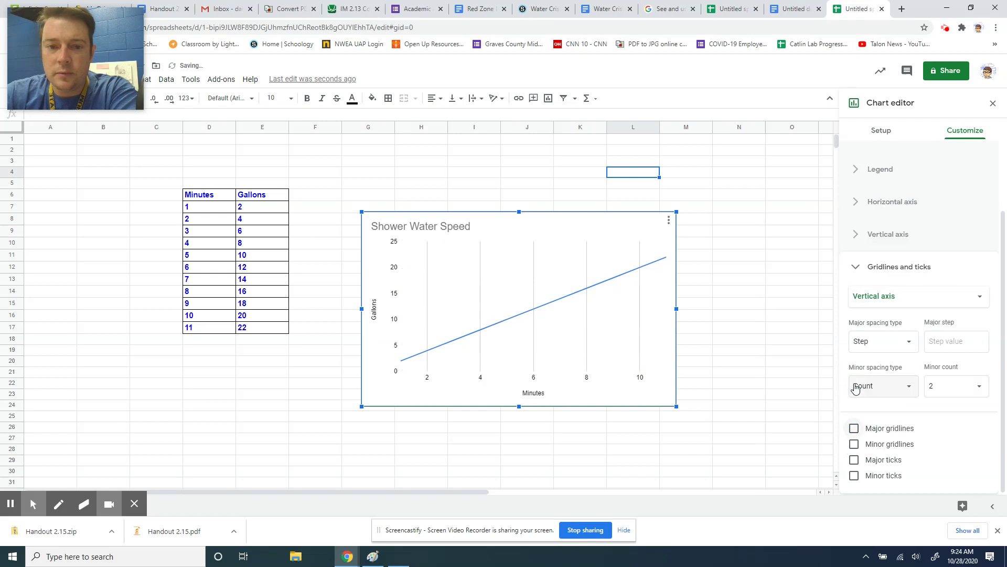
{"action": "left_click", "coordinate": [854, 429]}
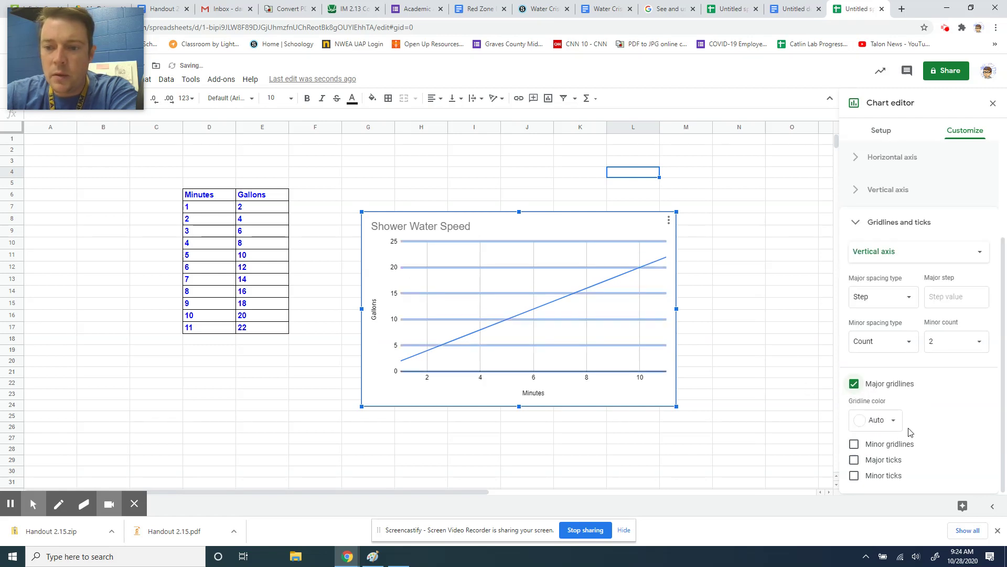
Color the vertical axis's major gridlines black and enable its minor gridlines
{"action": "left_click", "coordinate": [899, 429]}
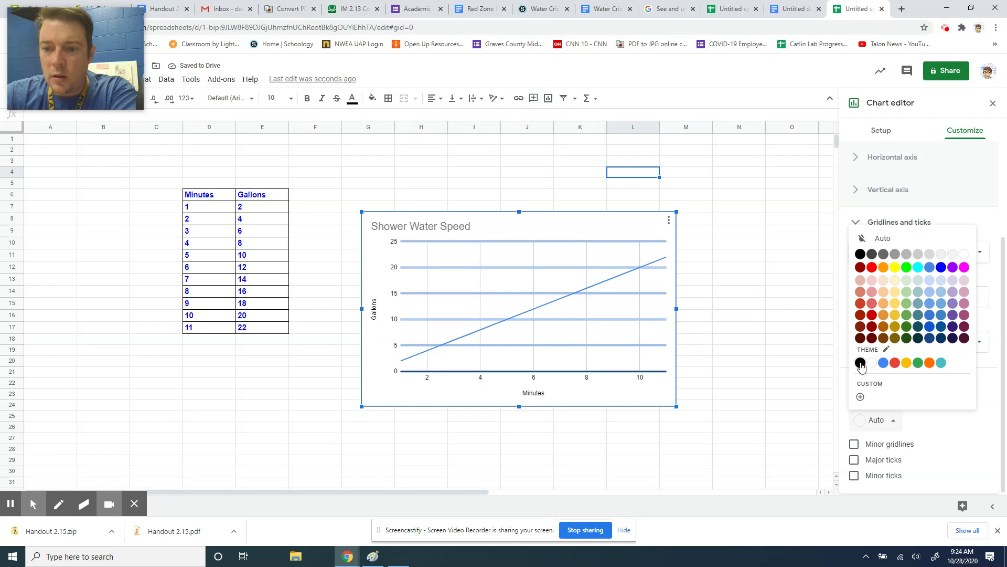
{"action": "left_click", "coordinate": [860, 363]}
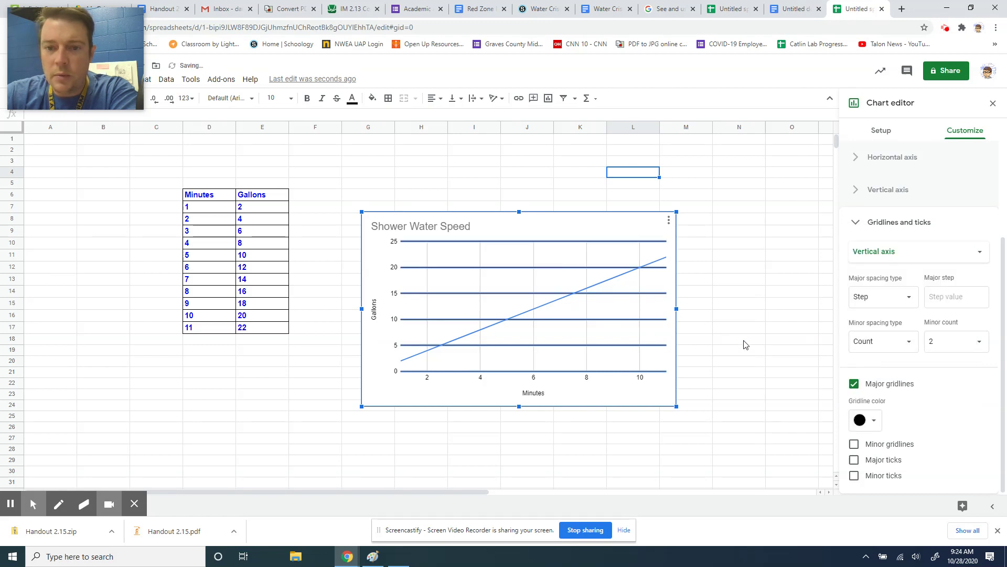
{"action": "left_click", "coordinate": [853, 446]}
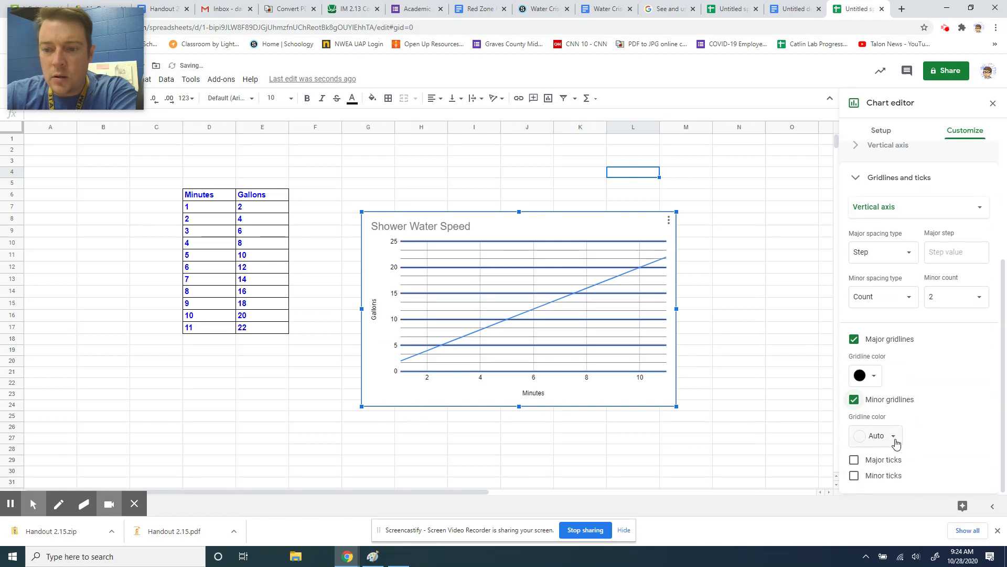
Color the vertical axis's minor gridlines black
{"action": "left_click", "coordinate": [895, 437]}
{"action": "left_click", "coordinate": [860, 378]}
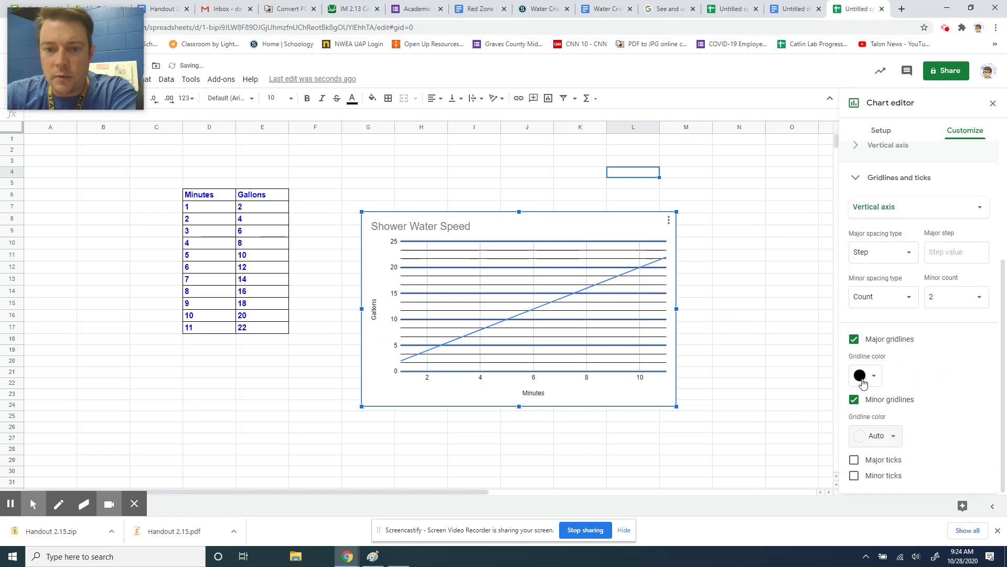
Format the chart's Gallons series as a solid red line with a thickness of 4px, and leave the chart editor
{"action": "left_click", "coordinate": [625, 279]}
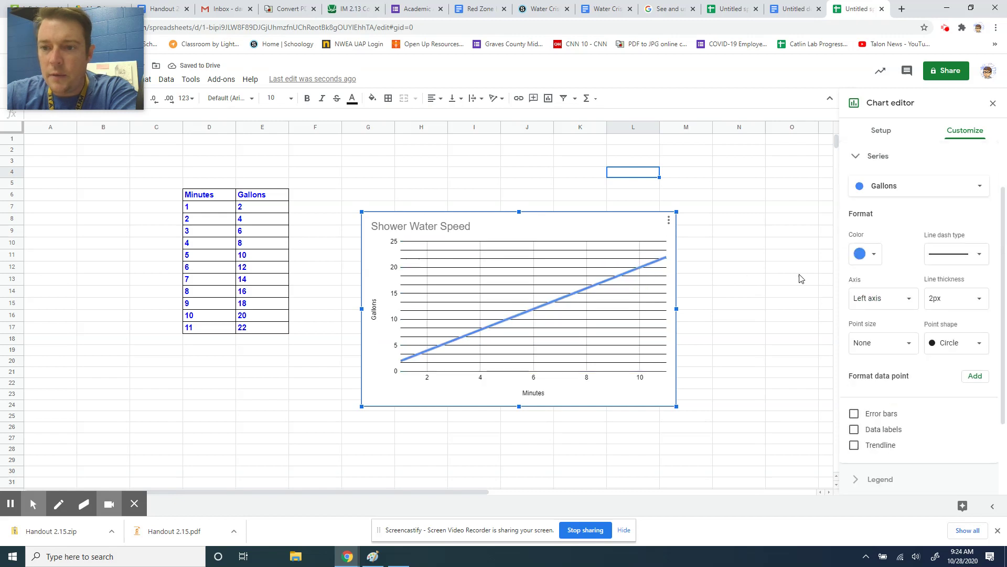
{"action": "left_click", "coordinate": [877, 262]}
{"action": "left_click", "coordinate": [872, 307]}
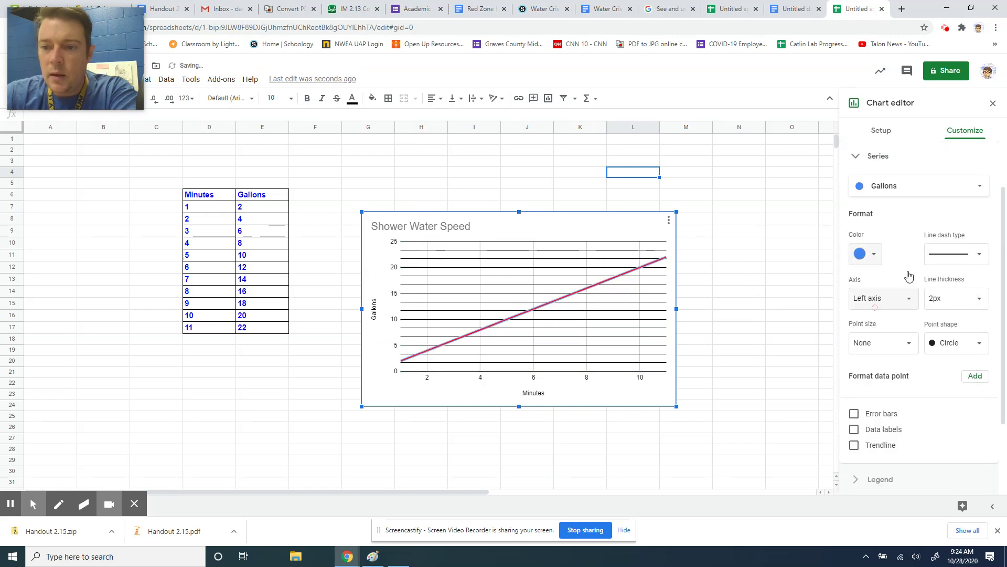
{"action": "left_click", "coordinate": [973, 259]}
{"action": "left_click", "coordinate": [964, 252]}
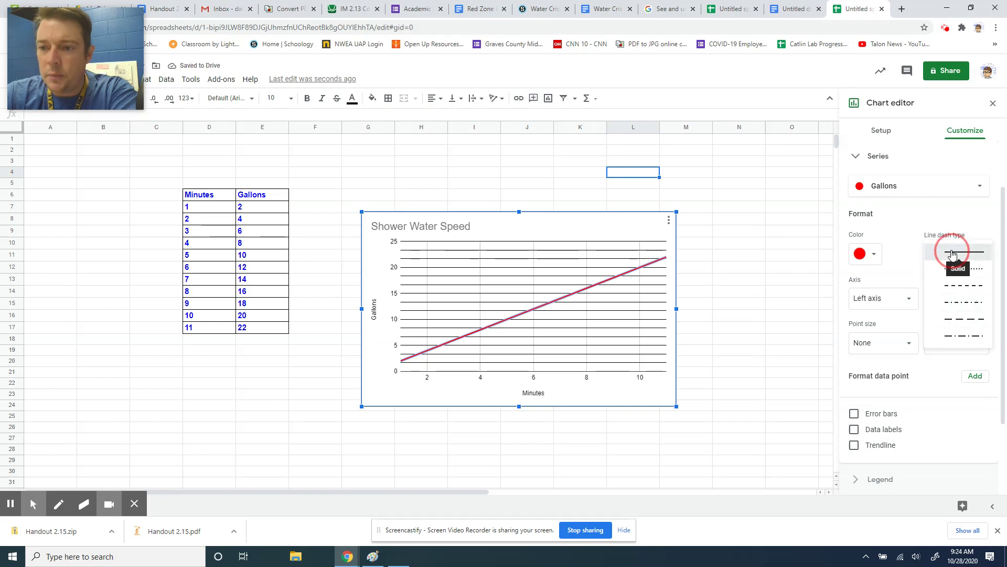
{"action": "left_click", "coordinate": [978, 298]}
{"action": "left_click", "coordinate": [958, 356]}
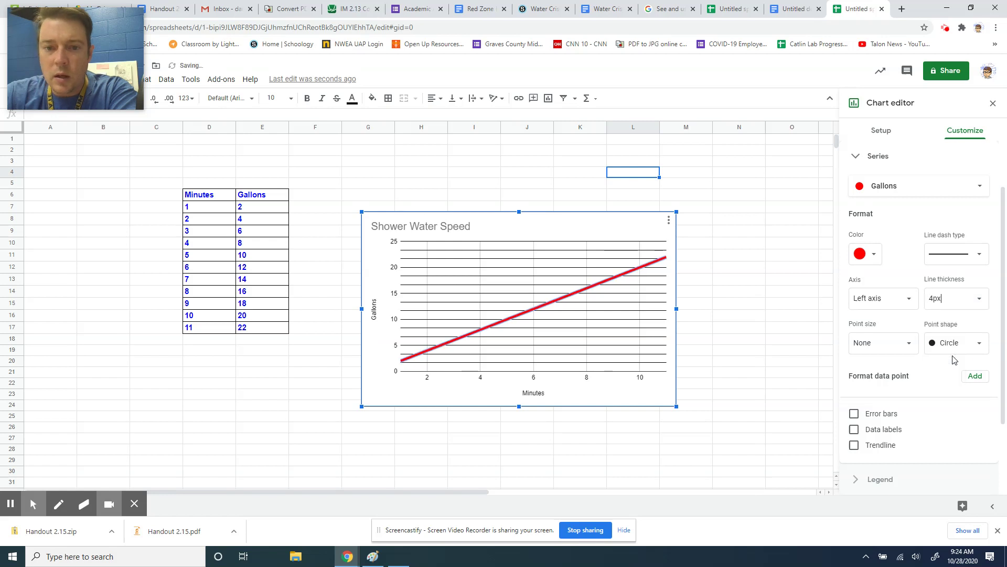
{"action": "left_click", "coordinate": [780, 349]}
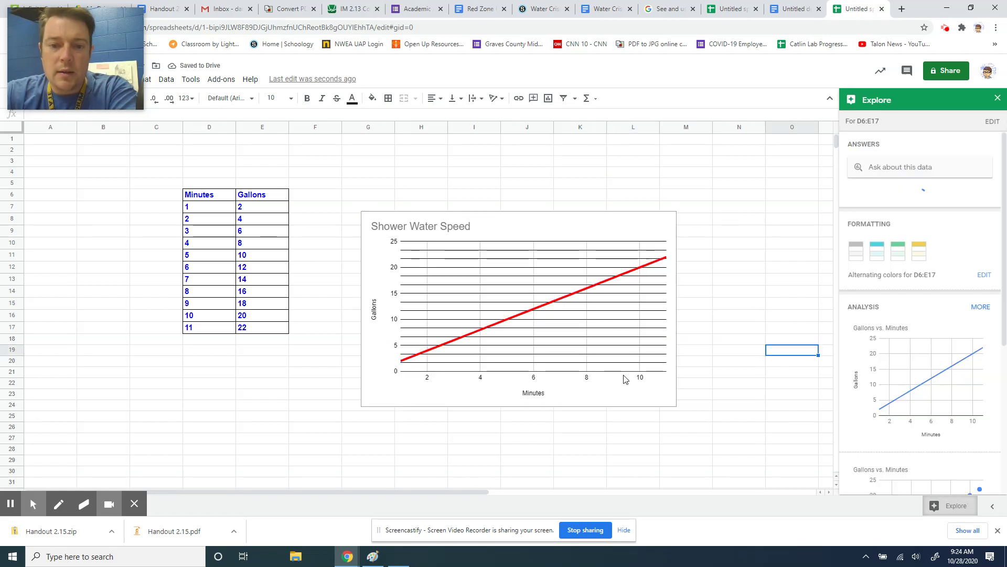
{"action": "left_click", "coordinate": [599, 232]}
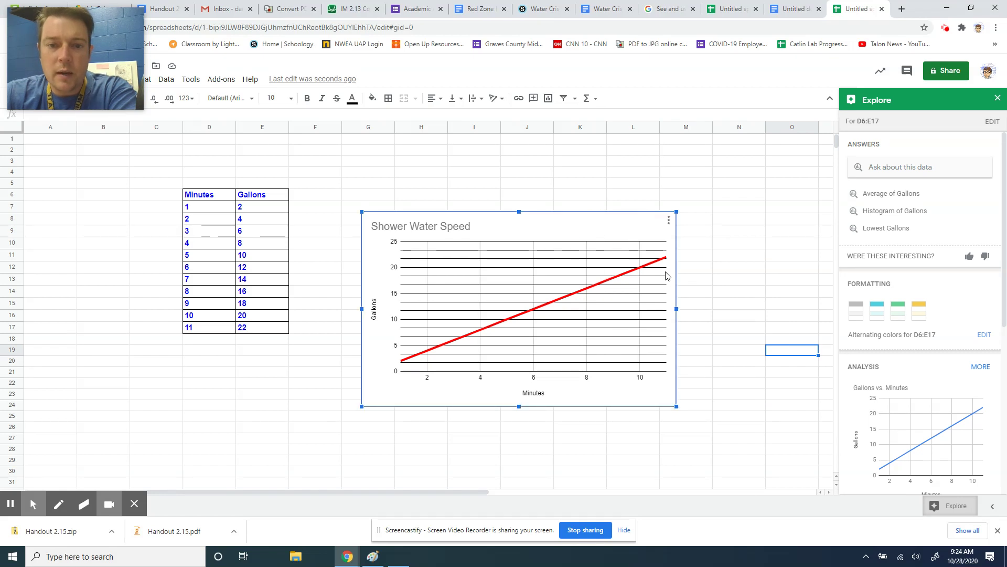
{"action": "right_click", "coordinate": [569, 227]}
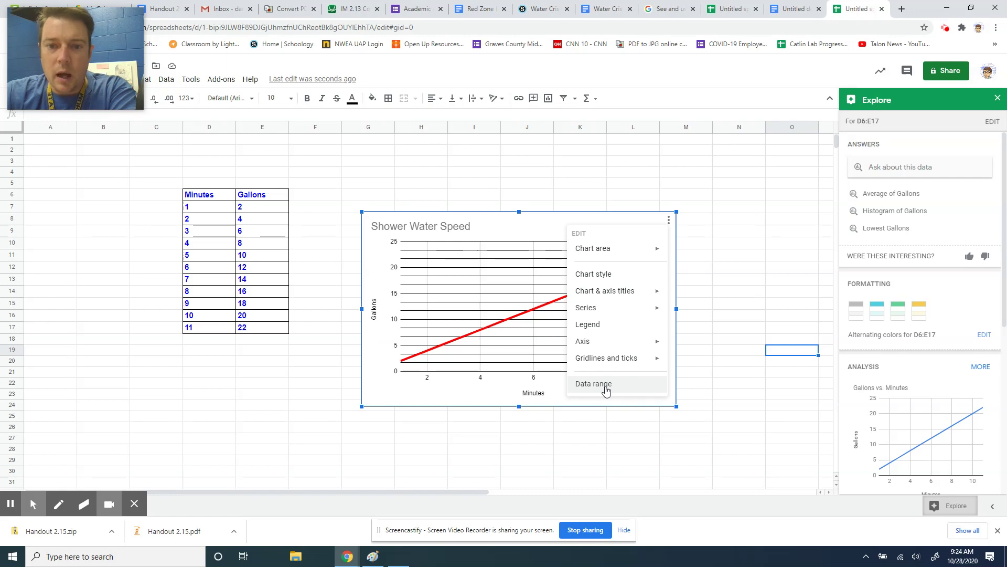
{"action": "mouse_move", "coordinate": [608, 251]}
{"action": "left_click", "coordinate": [715, 248]}
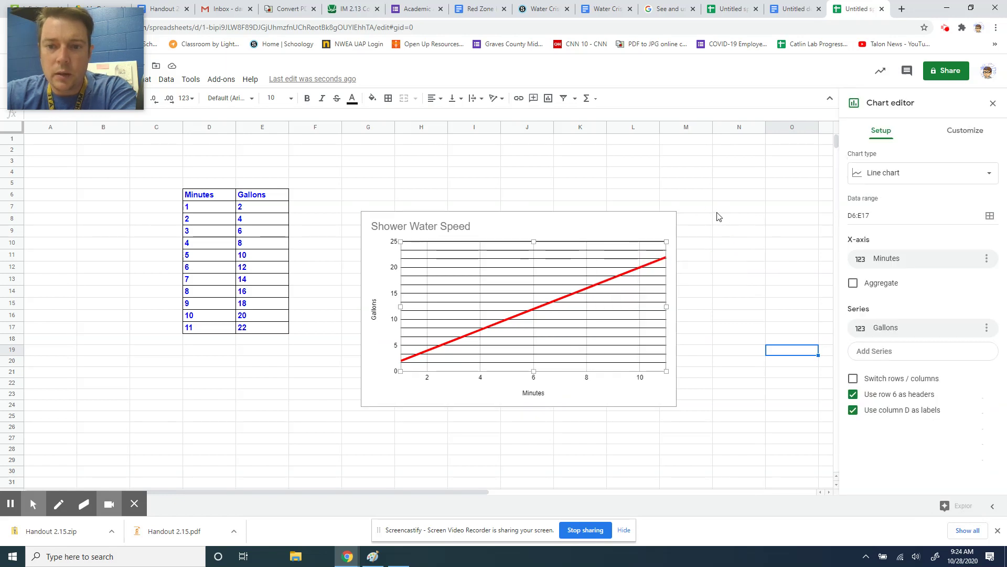
{"action": "left_click", "coordinate": [718, 211]}
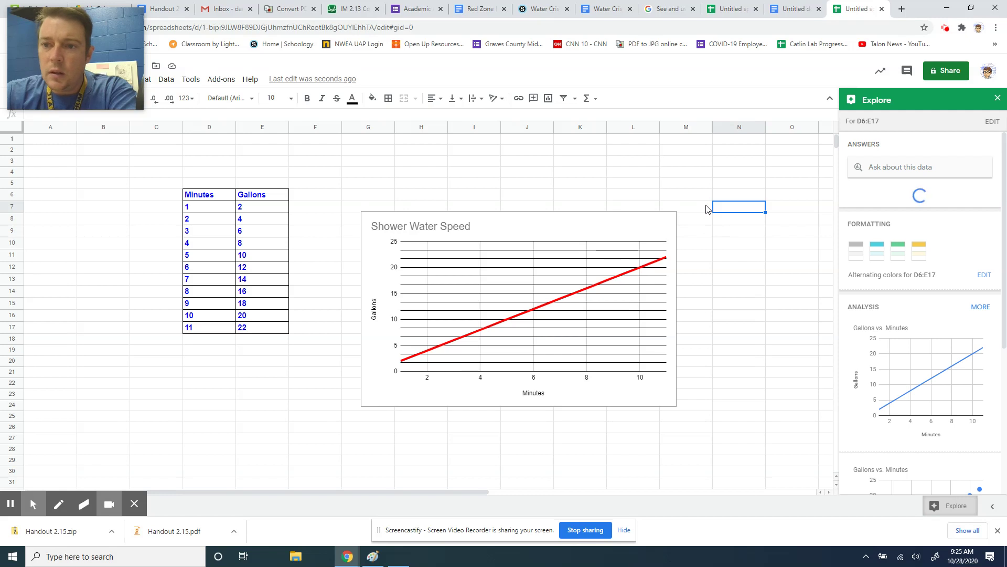
Close the Explore pane and copy the Shower Water Speed chart
{"action": "left_click", "coordinate": [997, 100]}
{"action": "left_click", "coordinate": [611, 222]}
{"action": "right_click", "coordinate": [555, 225]}
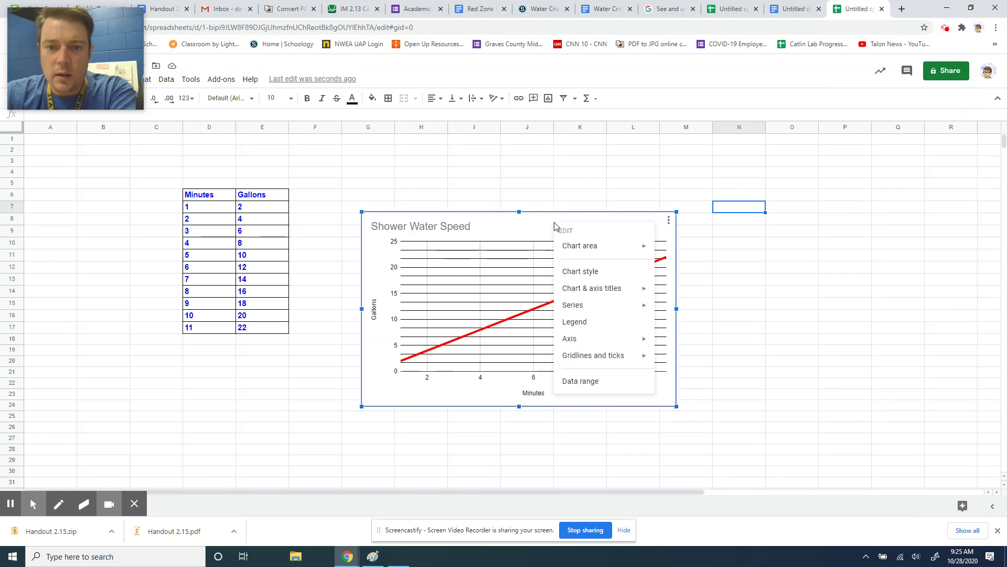
{"action": "left_click", "coordinate": [668, 220]}
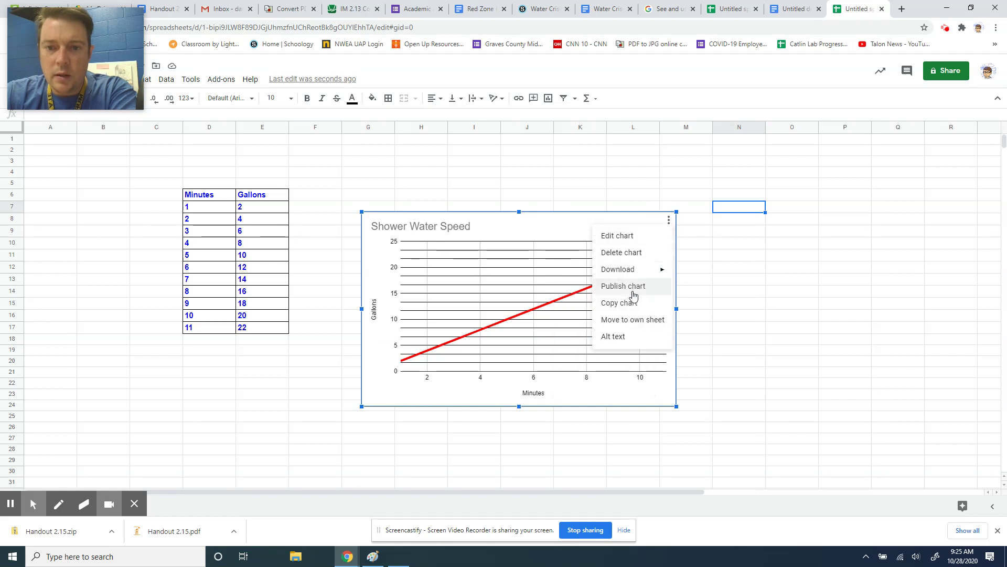
{"action": "left_click", "coordinate": [627, 307]}
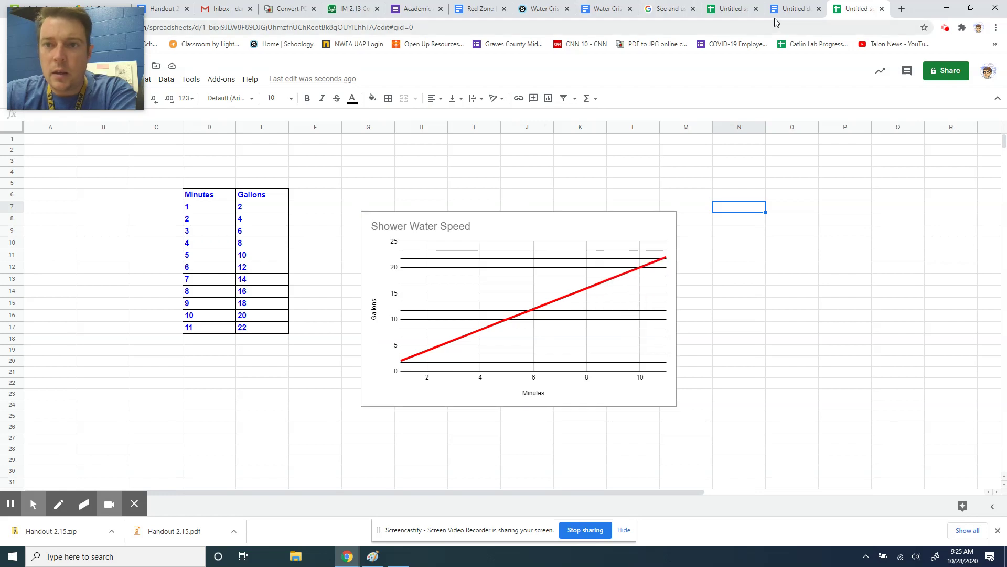
Switch to the Google Docs document and paste the chart unlinked below the Minutes–Gallons table
{"action": "left_click", "coordinate": [792, 9]}
{"action": "left_click", "coordinate": [494, 359]}
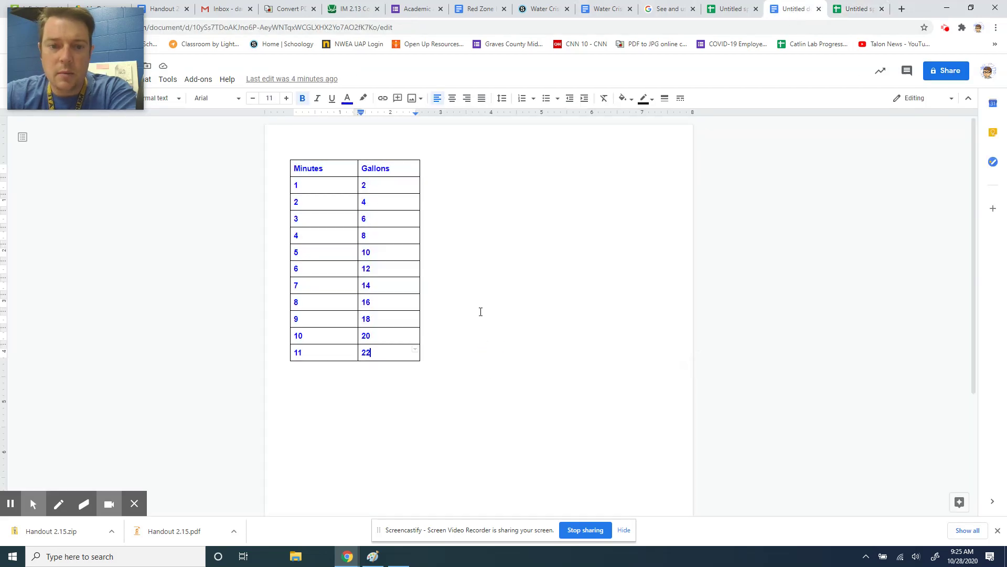
{"action": "left_click", "coordinate": [463, 216]}
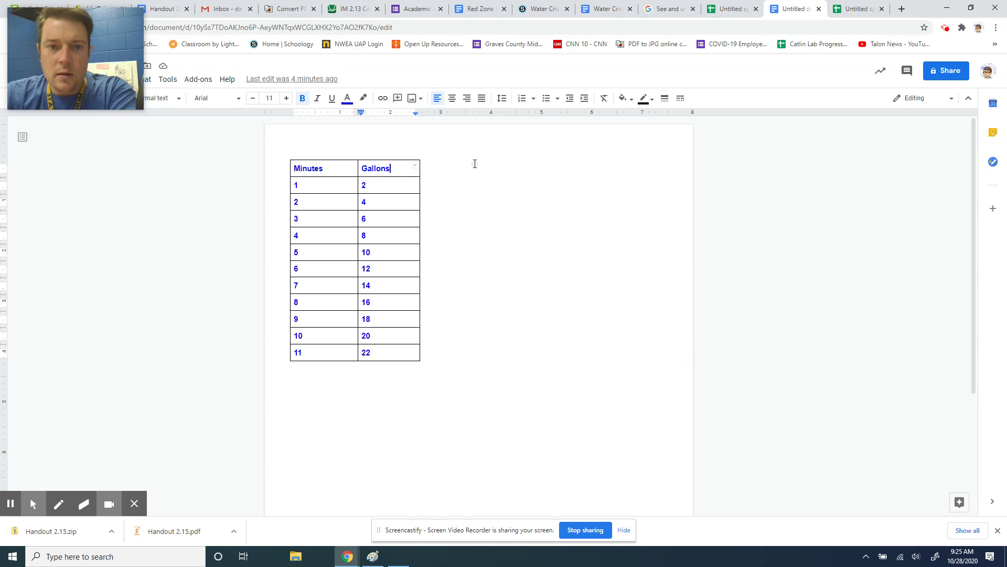
{"action": "double_click", "coordinate": [494, 165]}
{"action": "left_click", "coordinate": [450, 409]}
{"action": "right_click", "coordinate": [424, 380]}
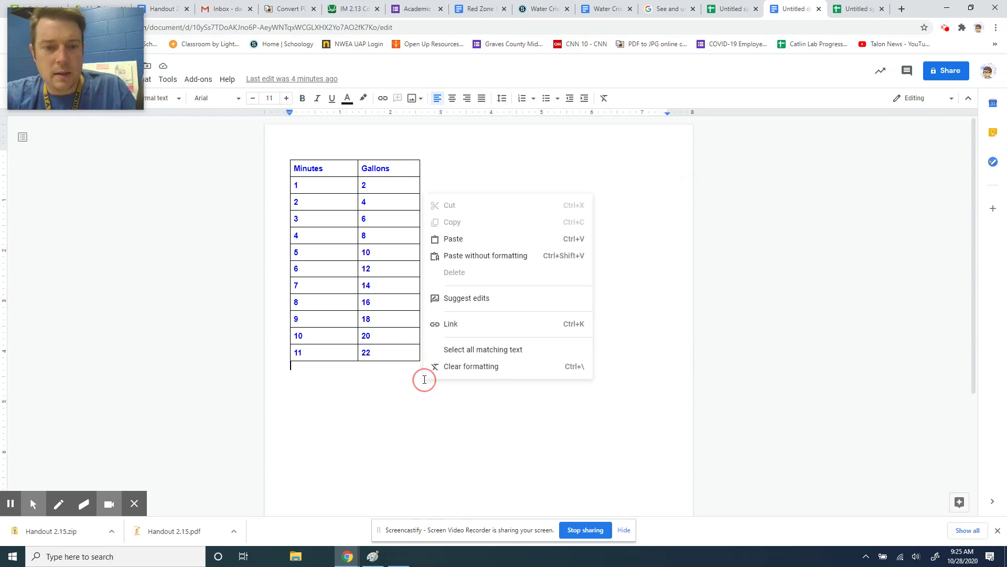
{"action": "left_click", "coordinate": [472, 244]}
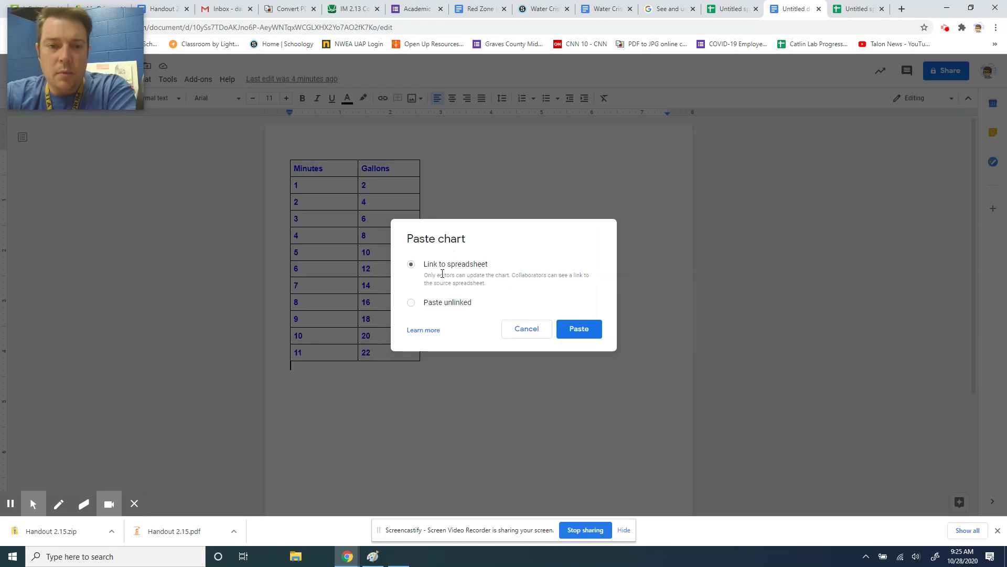
{"action": "left_click", "coordinate": [411, 303]}
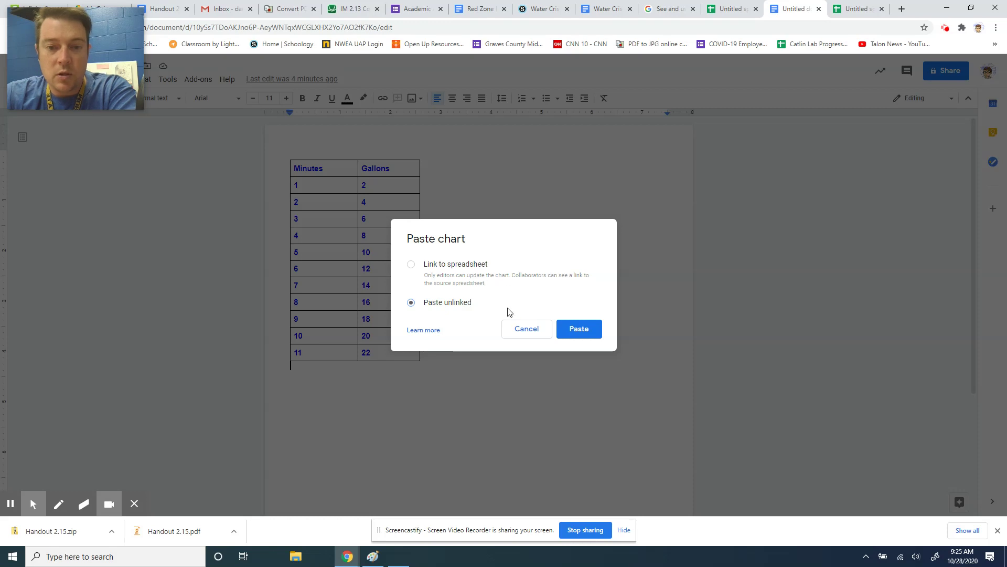
{"action": "left_click", "coordinate": [579, 329]}
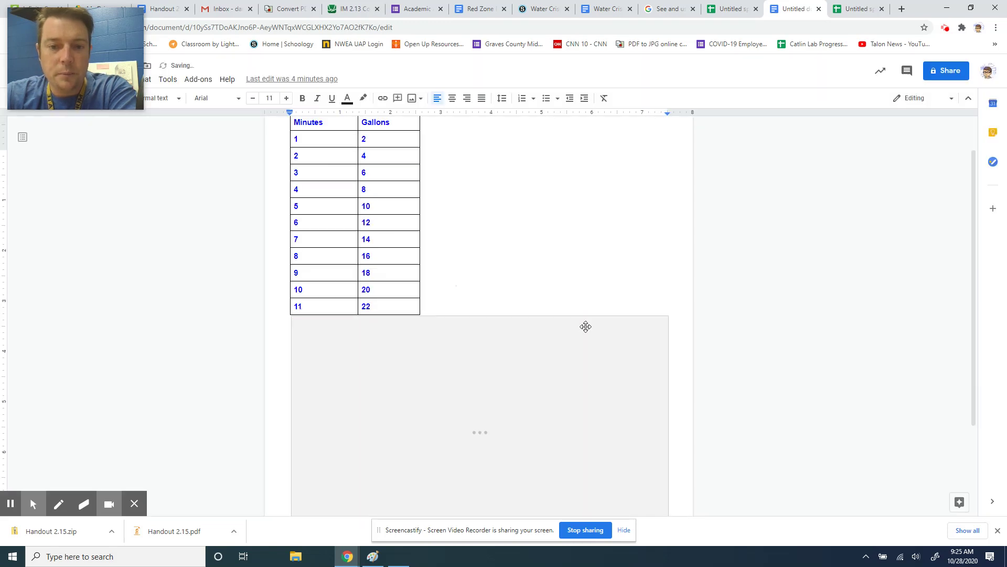
Try to shrink the pasted chart, move it beside the table, and wrap text around it
{"action": "left_click", "coordinate": [650, 438]}
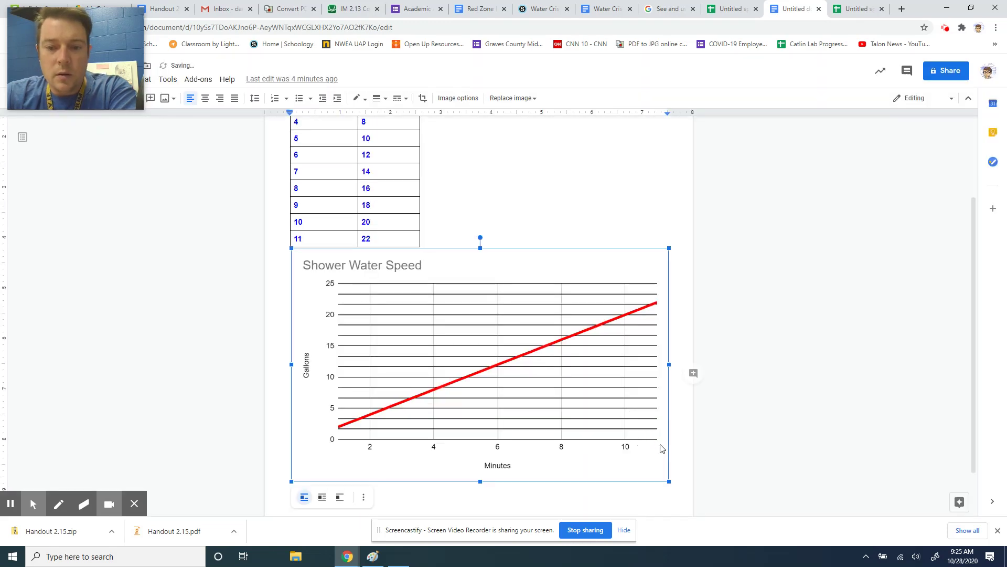
{"action": "left_click_drag", "start_coordinate": [668, 482], "coordinate": [441, 355]}
{"action": "left_click_drag", "start_coordinate": [395, 315], "coordinate": [576, 168]}
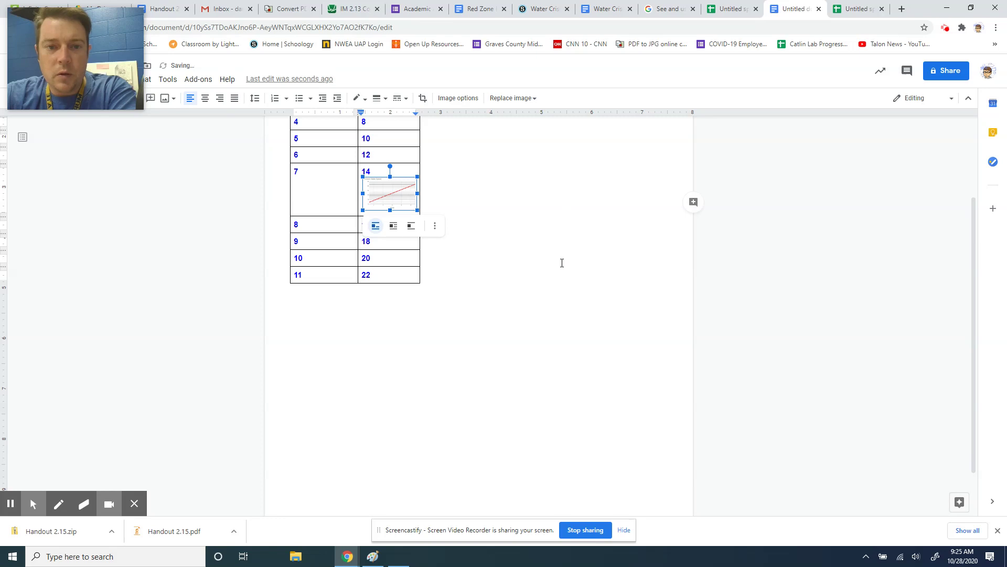
{"action": "left_click_drag", "start_coordinate": [399, 191], "coordinate": [550, 184]}
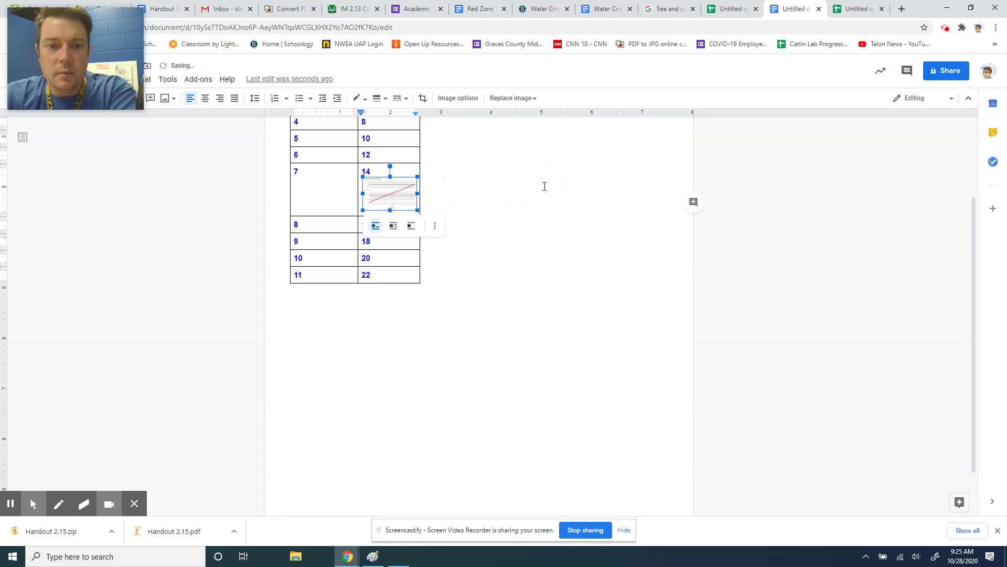
{"action": "left_click", "coordinate": [392, 227]}
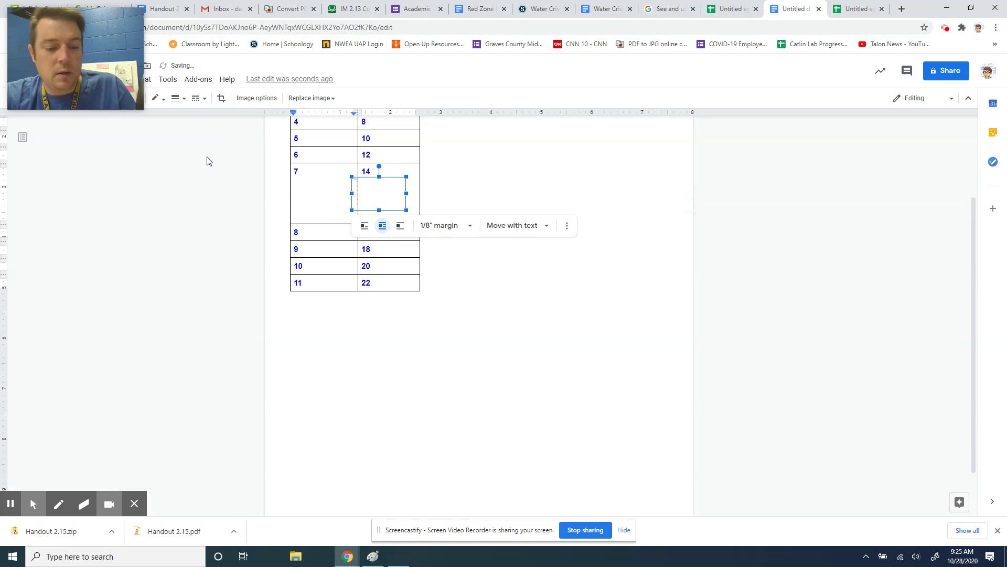
Undo the chart's text wrapping, its move into the table, and its resizing
{"action": "key", "text": "ctrl+z"}
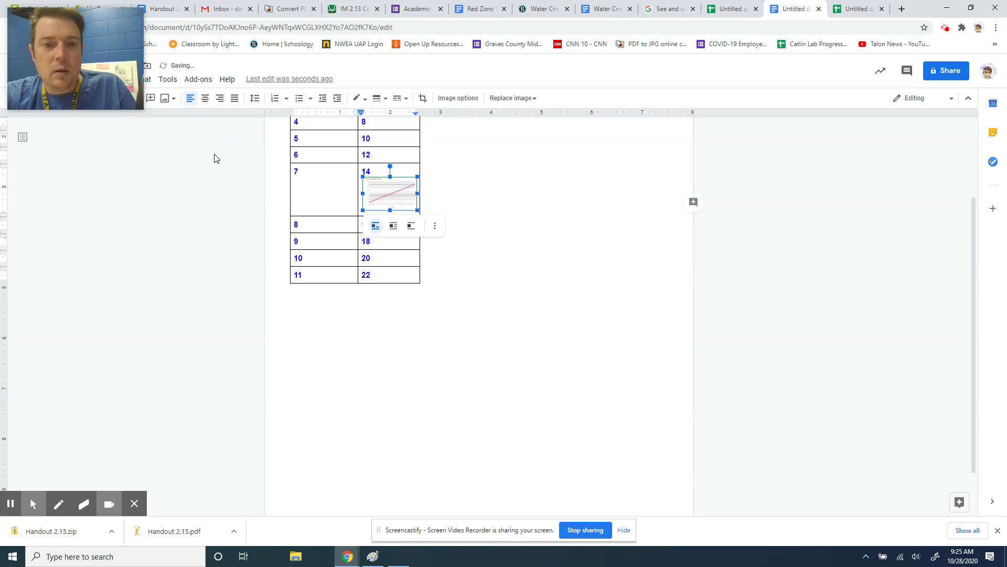
{"action": "key", "text": "ctrl+z"}
{"action": "key", "text": "ctrl+z"}
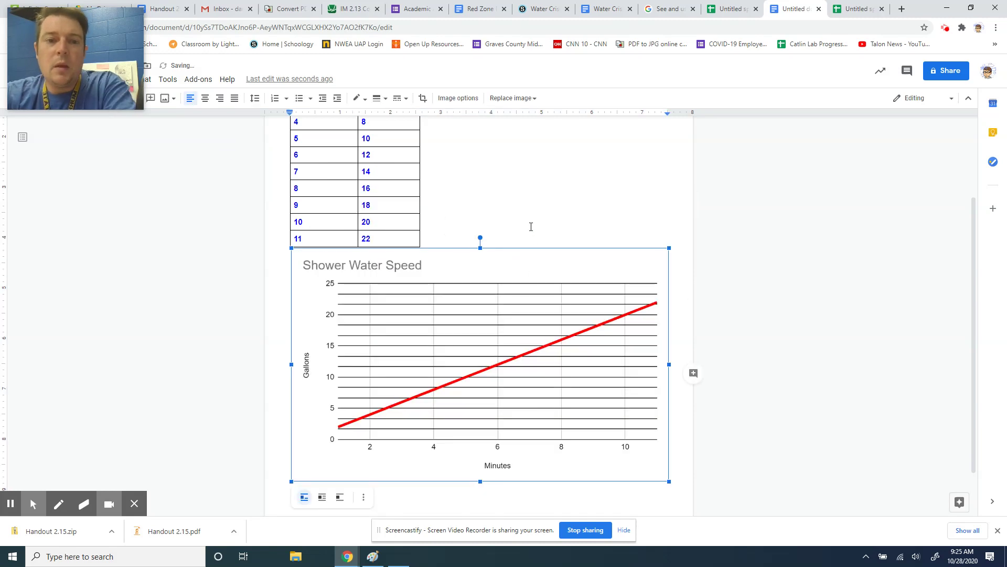
{"action": "left_click", "coordinate": [531, 227]}
{"action": "scroll", "coordinate": [567, 383], "scroll_direction": "up", "scroll_amount": 2}
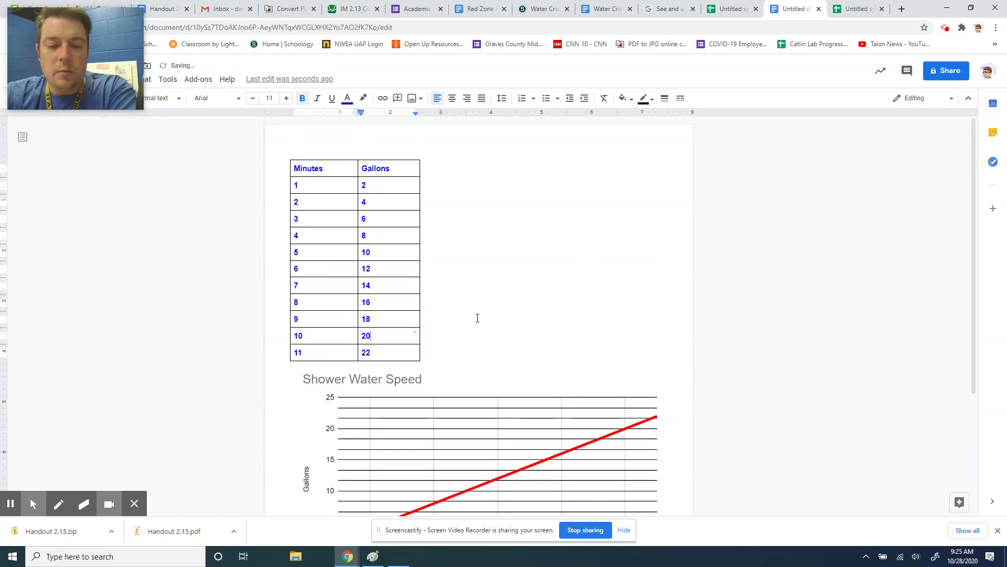
{"action": "scroll", "coordinate": [503, 338], "scroll_direction": "down", "scroll_amount": 2}
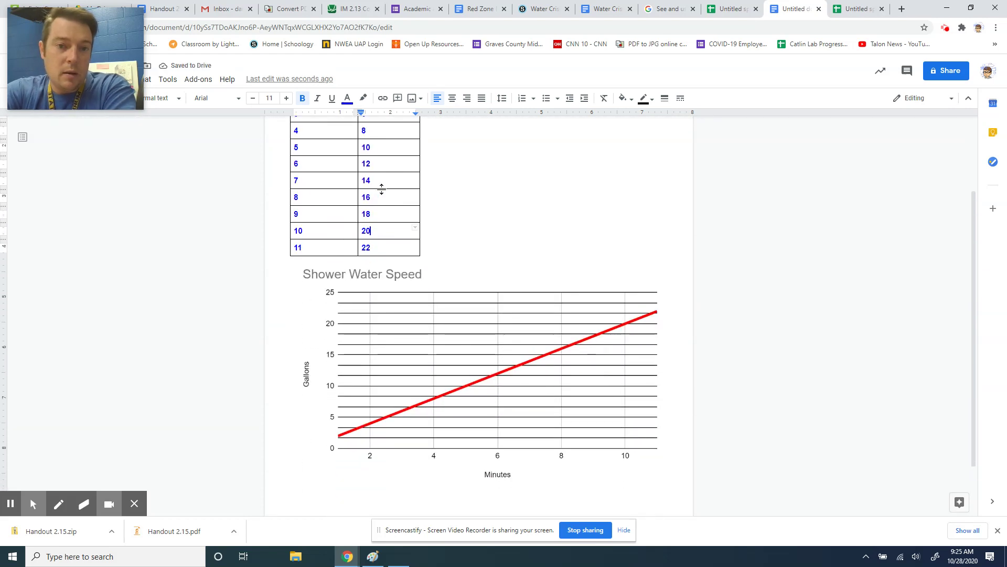